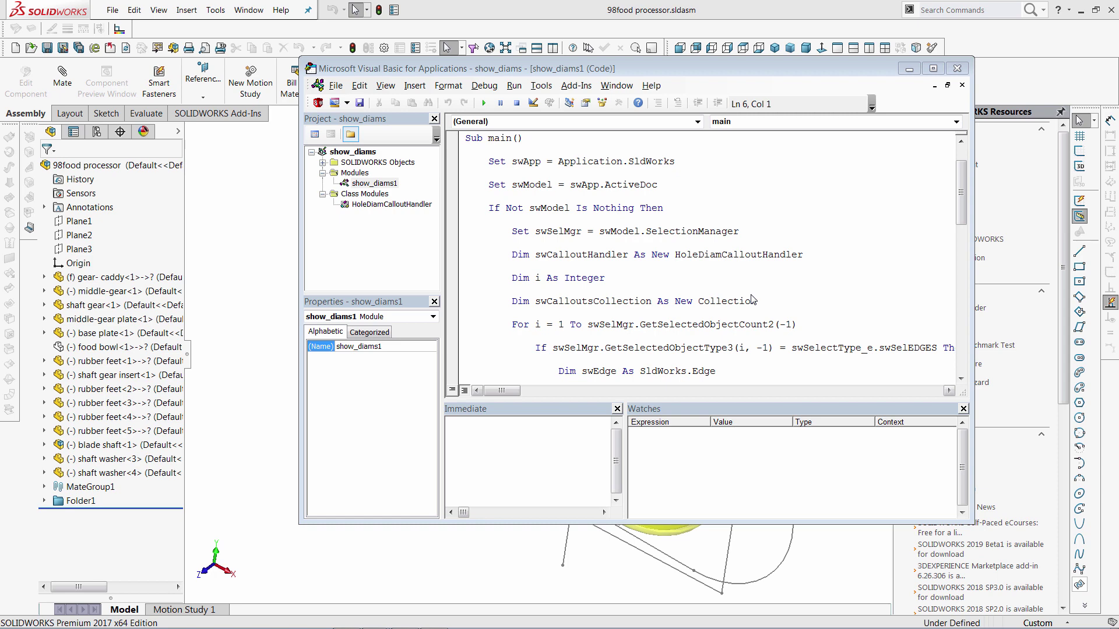
# - Select the circular edges on the rubber foot, middle-gear plate and central shaft, run the show_diams macro from the VBA editor, and close the editor
pyautogui.click(247, 252)
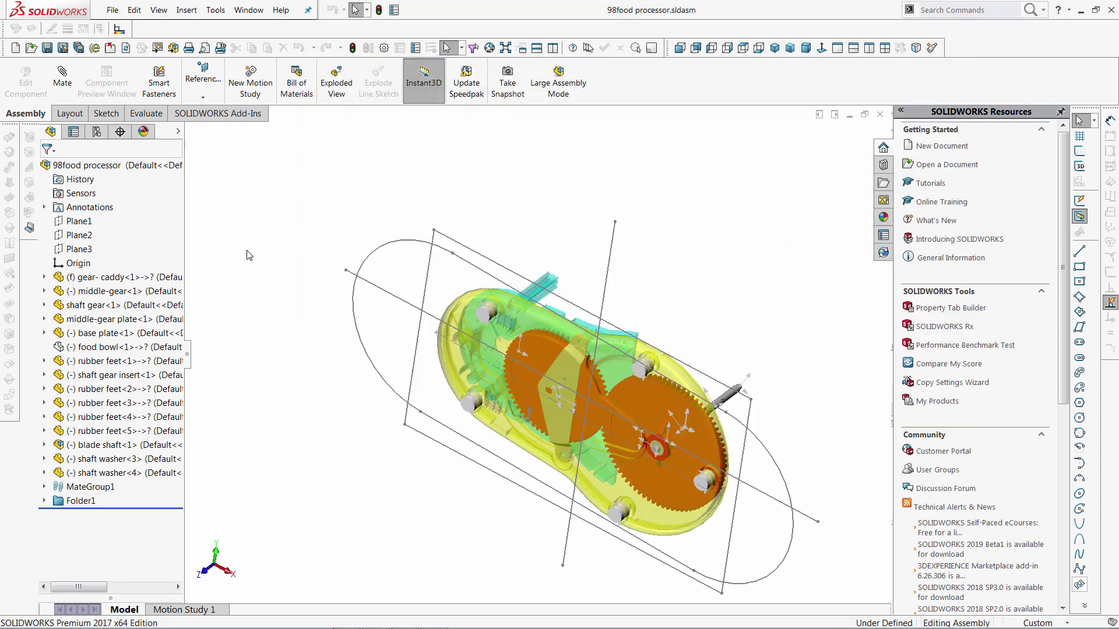
pyautogui.click(483, 323)
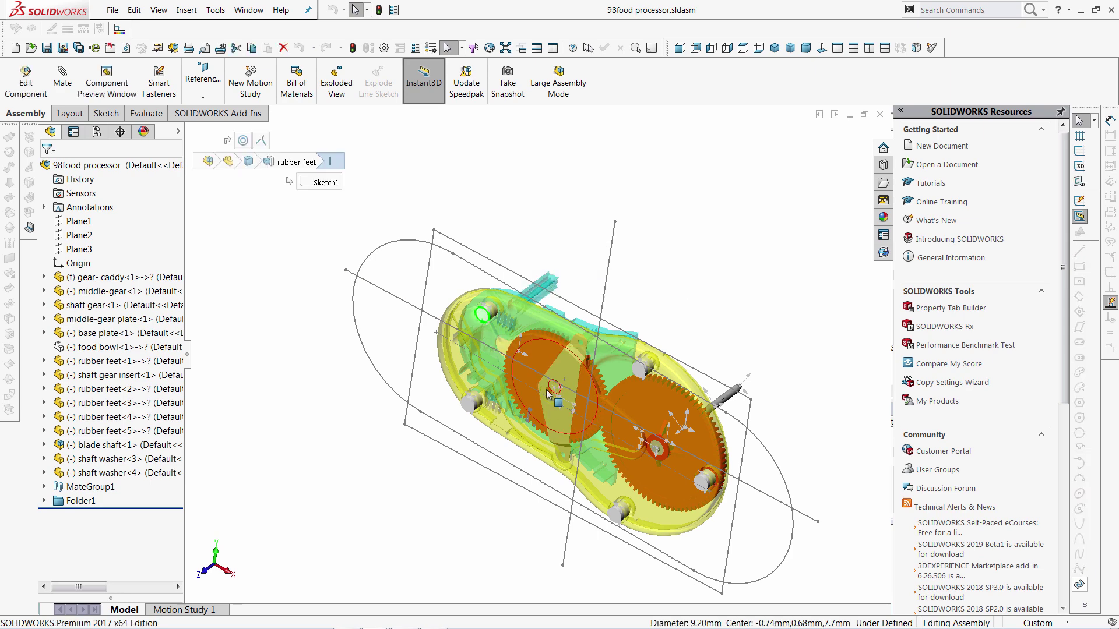
pyautogui.keyDown('ctrl'); pyautogui.click(547, 394); pyautogui.keyUp('ctrl')
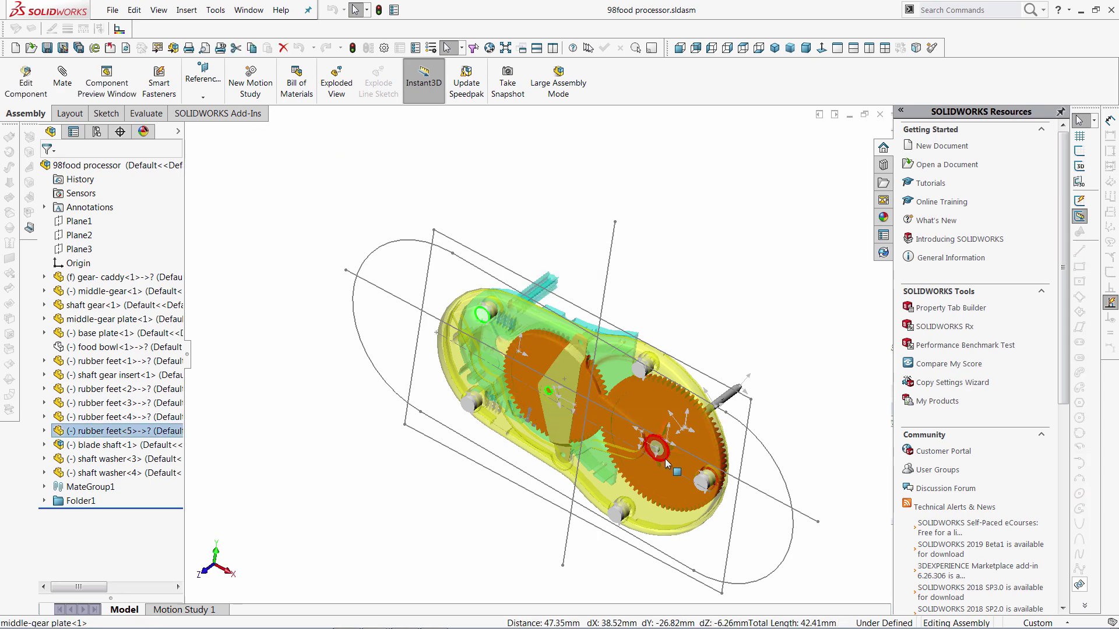
pyautogui.keyDown('ctrl'); pyautogui.click(665, 459); pyautogui.keyUp('ctrl')
pyautogui.hotkey('alt', 'Tab')
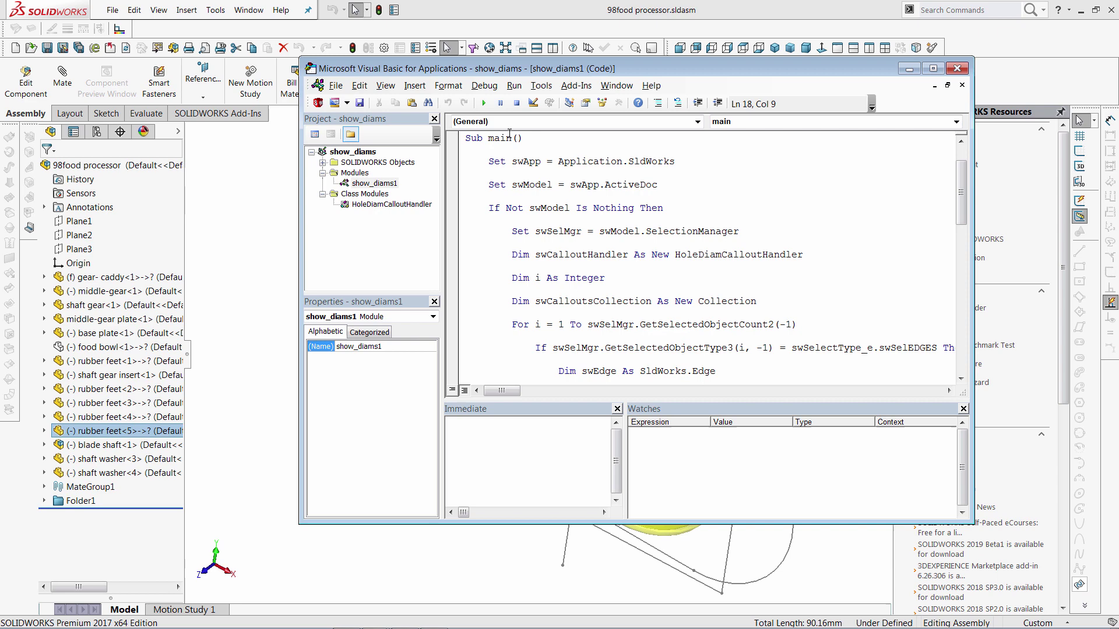
pyautogui.click(484, 104)
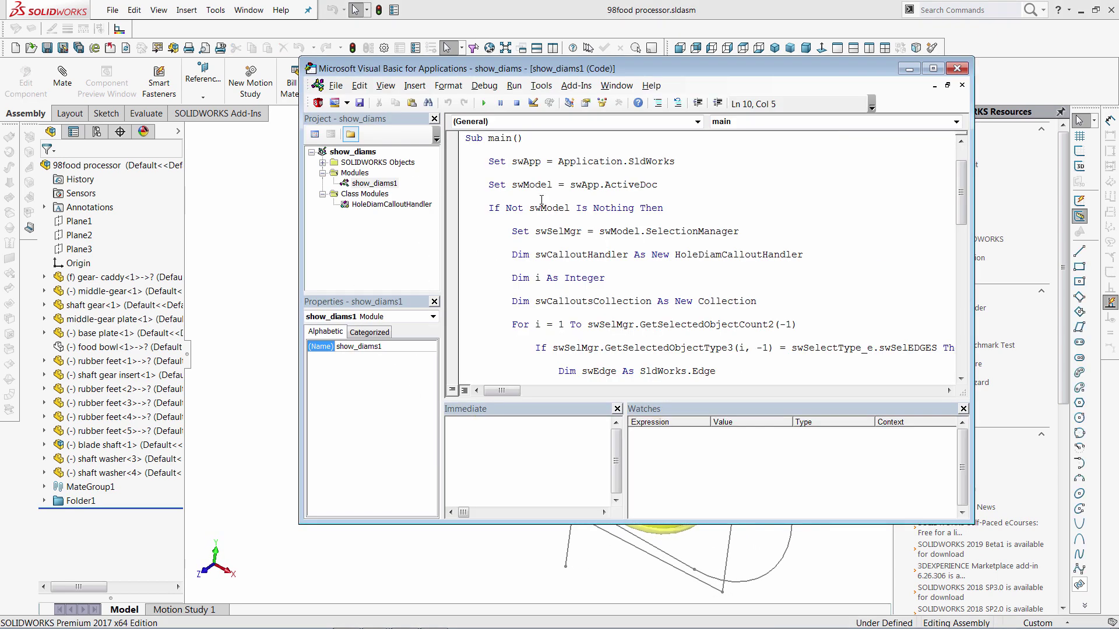
pyautogui.click(956, 68)
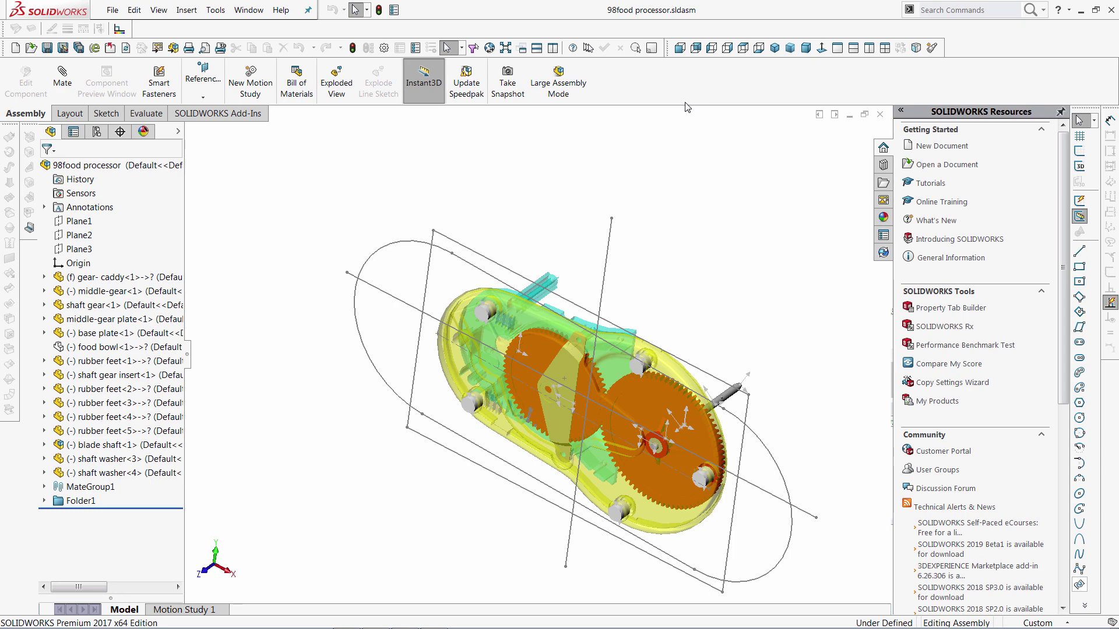
# - Customize the interface by adding a custom macro button from the Macro category at the start of the Evaluate commands
pyautogui.rightClick(432, 33)
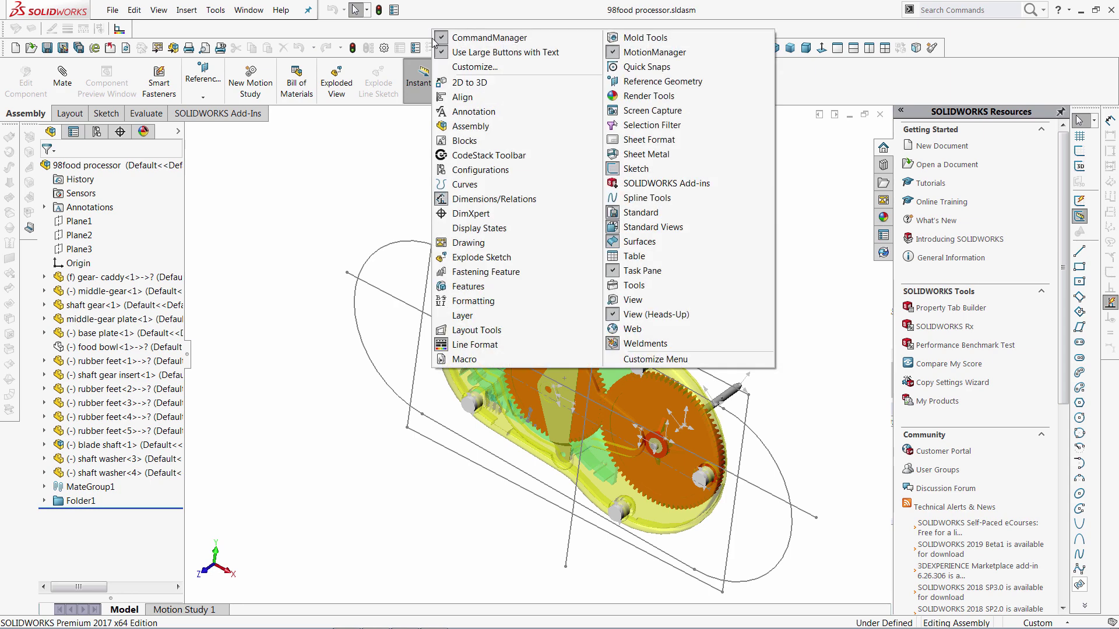
pyautogui.click(445, 66)
pyautogui.click(434, 124)
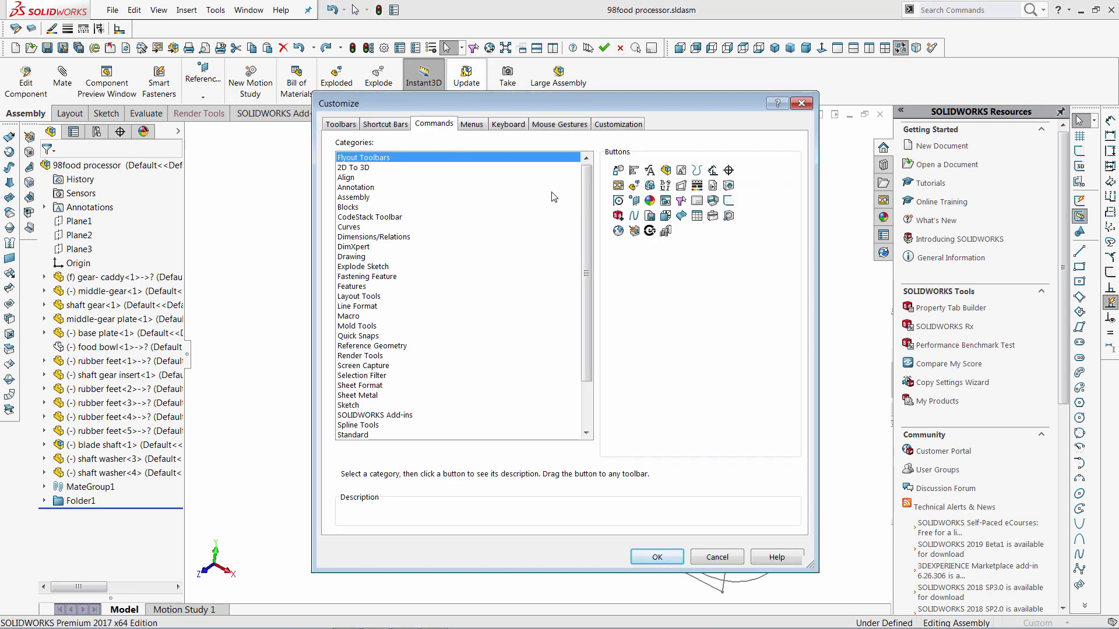
pyautogui.scroll(-2, 355, 263)
pyautogui.click(348, 258)
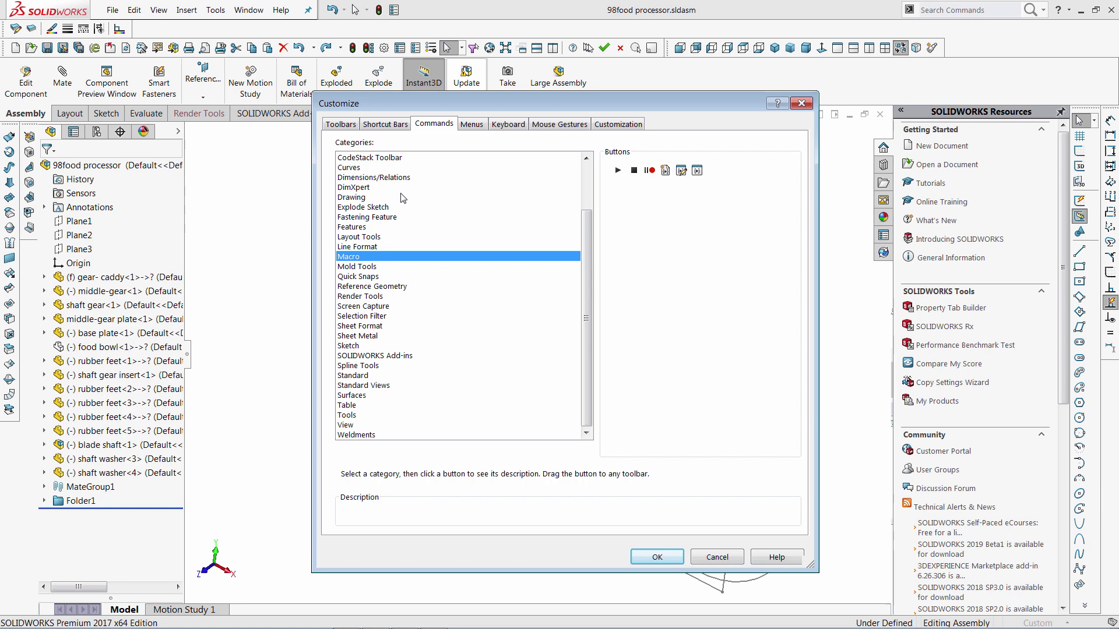
pyautogui.click(145, 117)
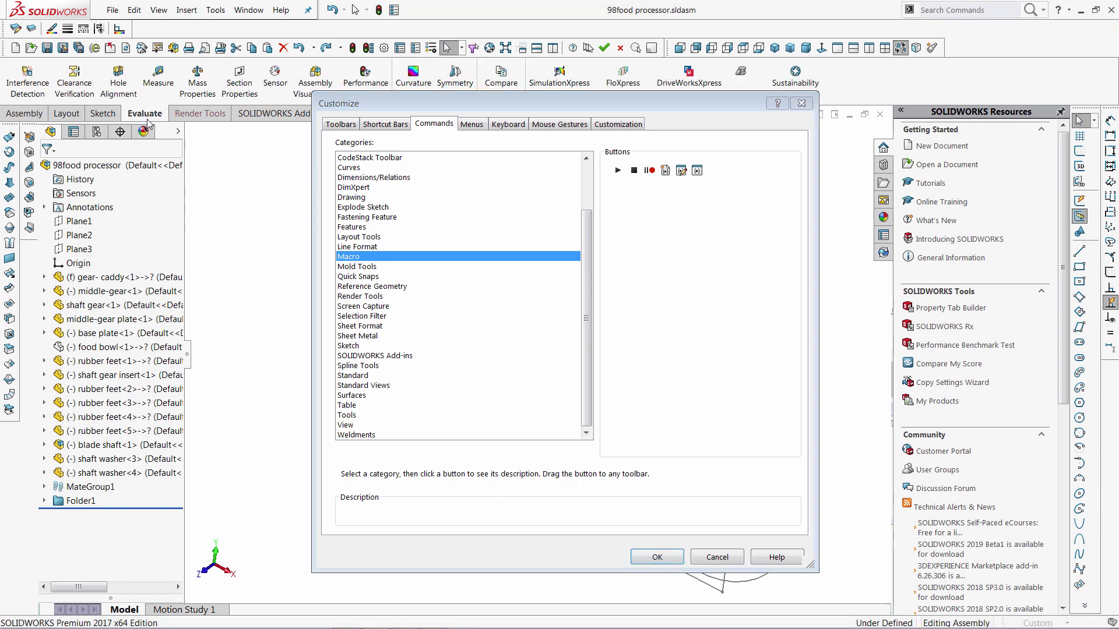
pyautogui.moveTo(696, 170); pyautogui.dragTo(19, 95)
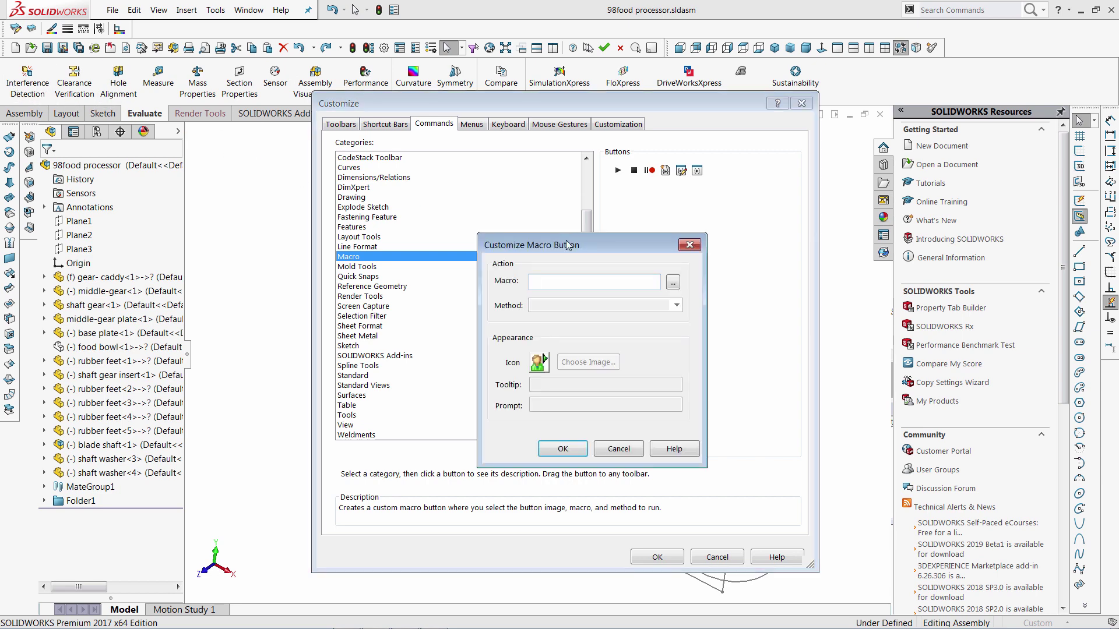
# - Assign show-diams.swp from the Macros Library folder to the macro button, keeping show_diams1.main as its method
pyautogui.click(673, 282)
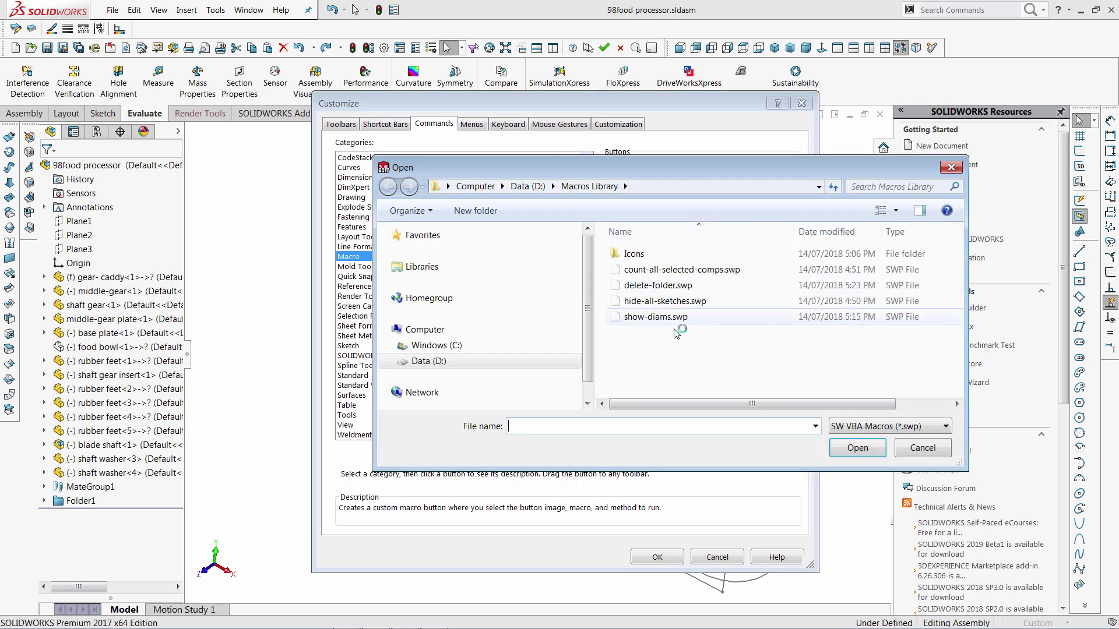
pyautogui.click(656, 317)
pyautogui.click(857, 447)
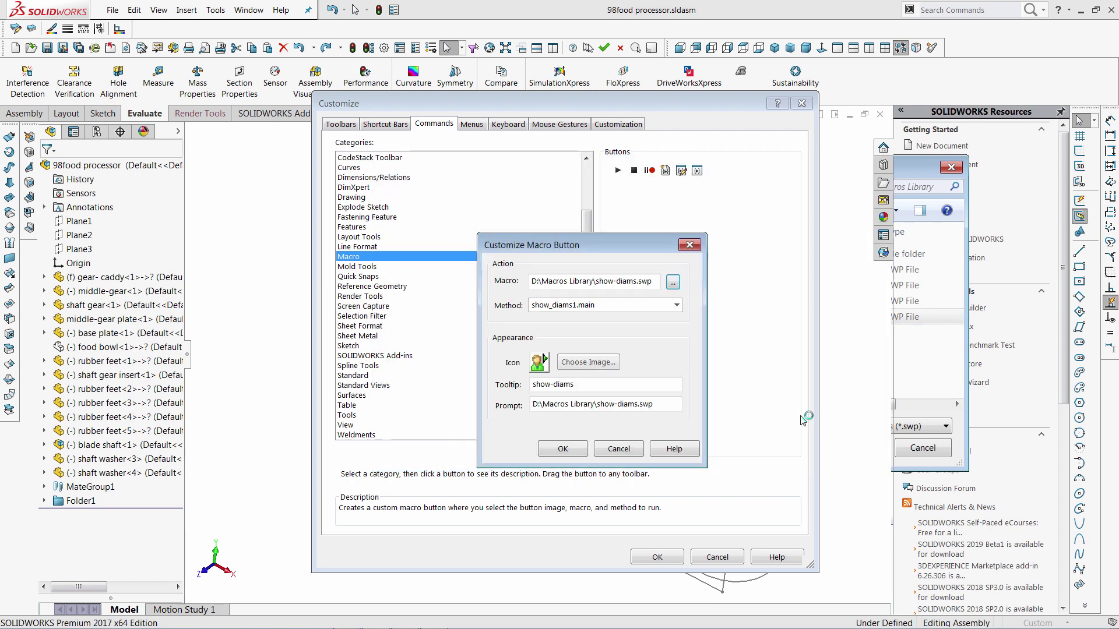
pyautogui.click(677, 306)
pyautogui.click(678, 308)
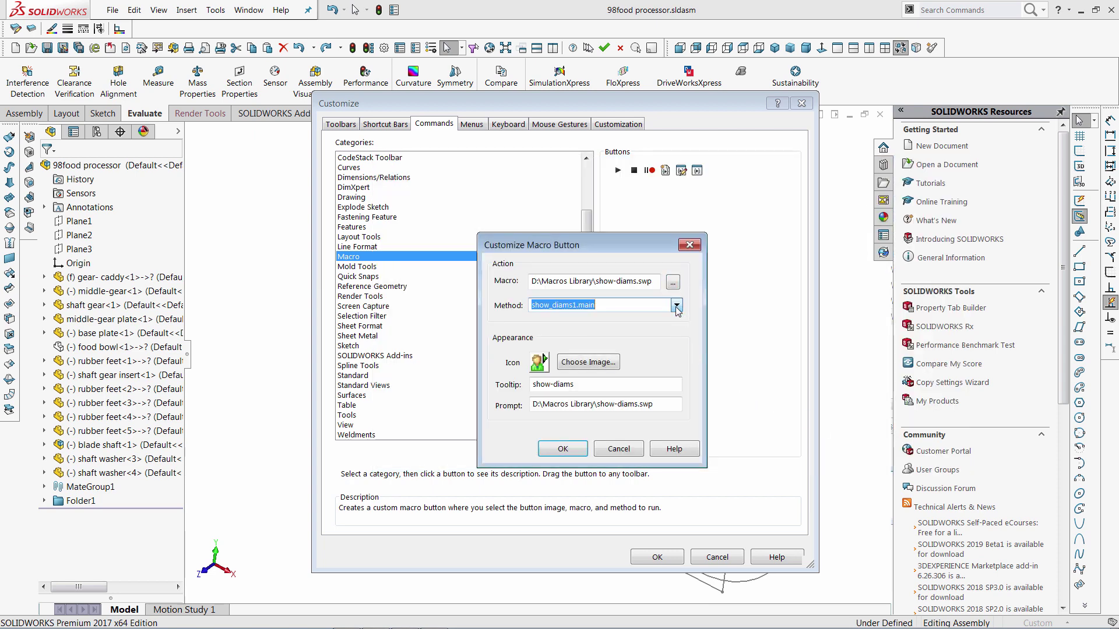
# - Set the macro button's icon to diam-callout.bmp from the Icons folder
pyautogui.click(600, 366)
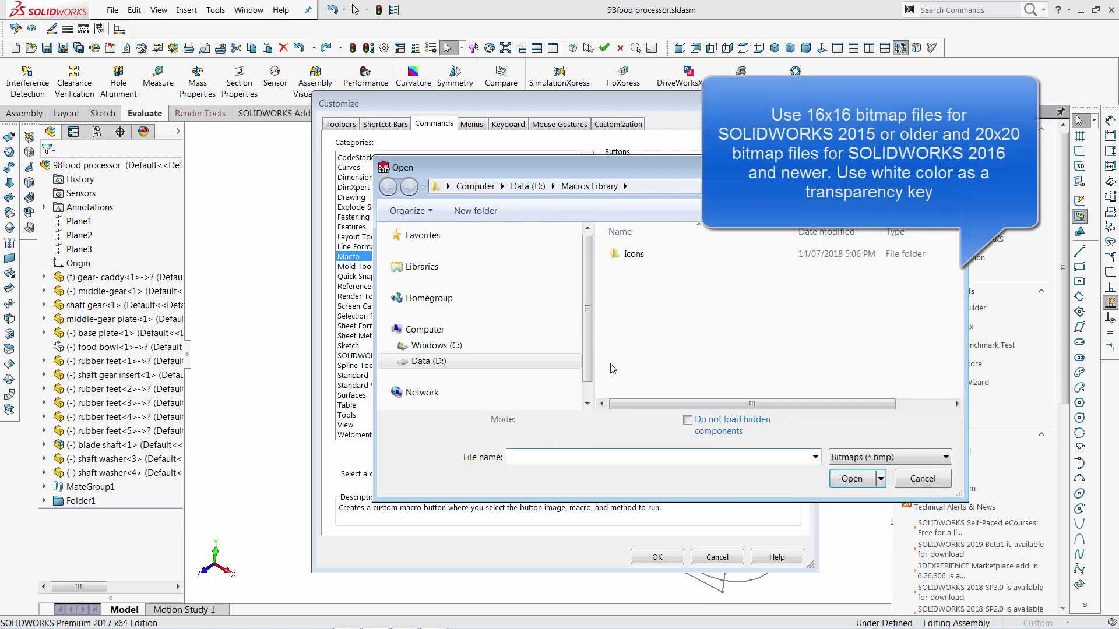
pyautogui.doubleClick(634, 254)
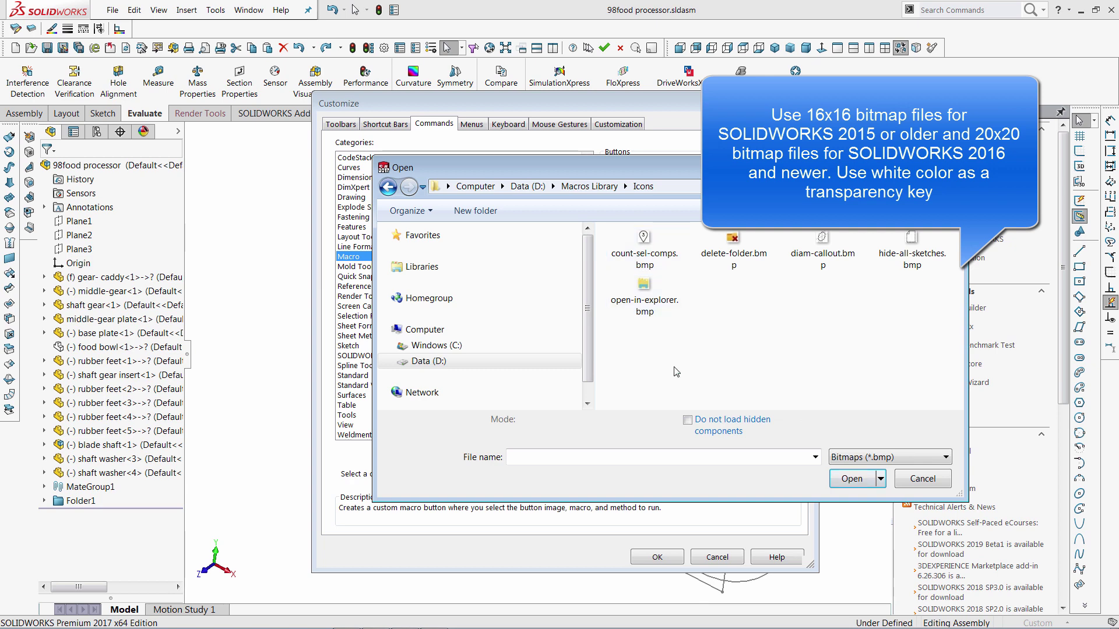
pyautogui.click(820, 252)
pyautogui.click(839, 471)
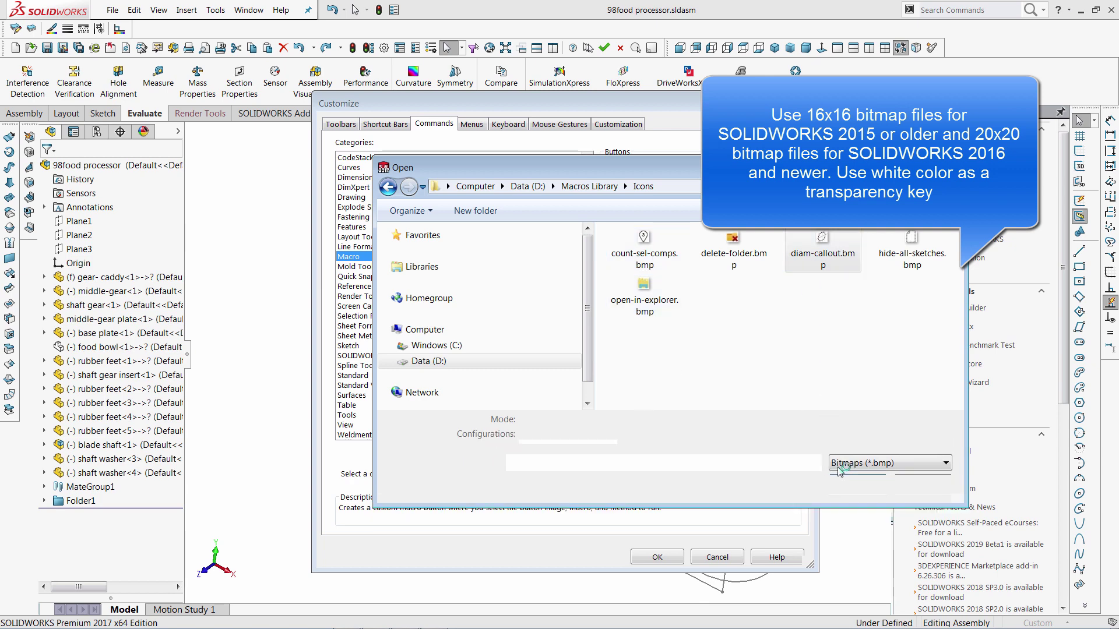
# - Set the macro button's tooltip to "Show diameters" and accept the button and interface customization
pyautogui.moveTo(606, 385); pyautogui.dragTo(500, 382)
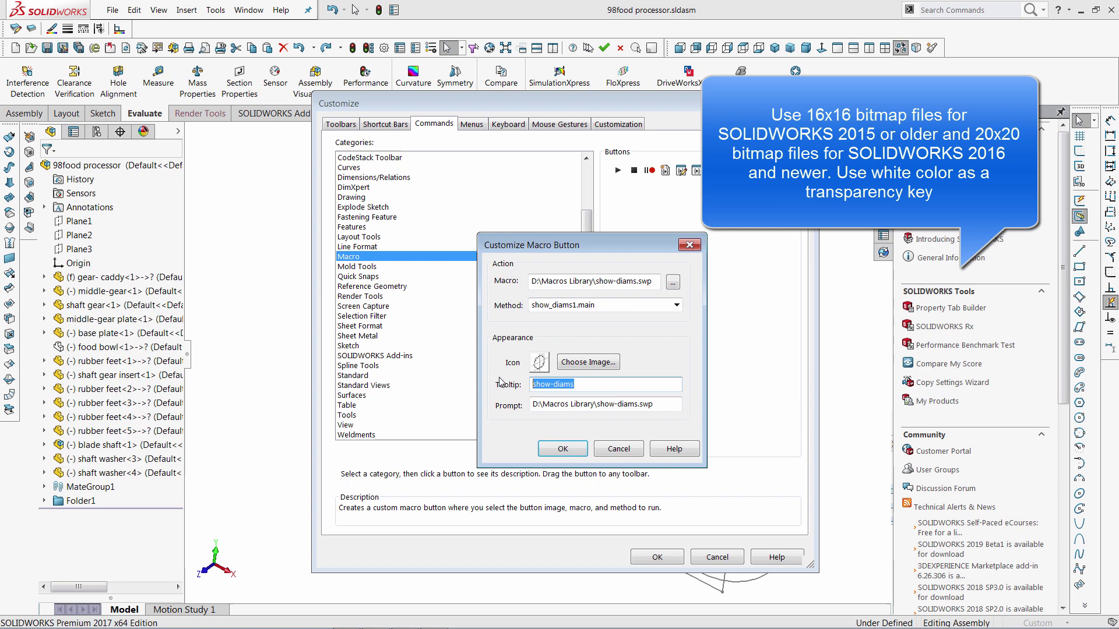
pyautogui.write('Show diameters')
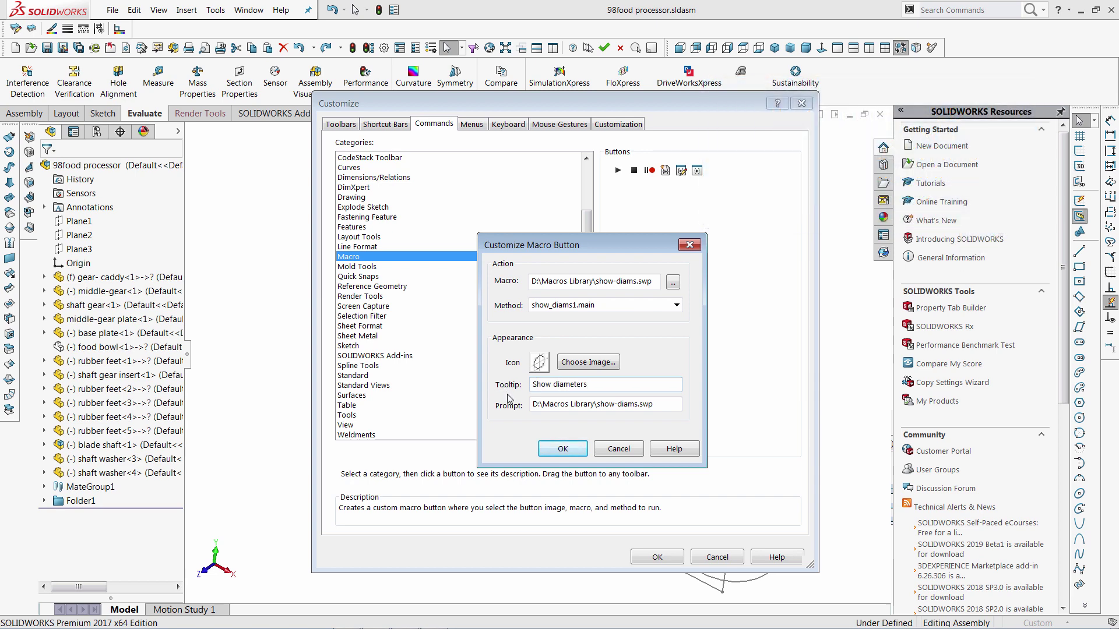
pyautogui.click(563, 450)
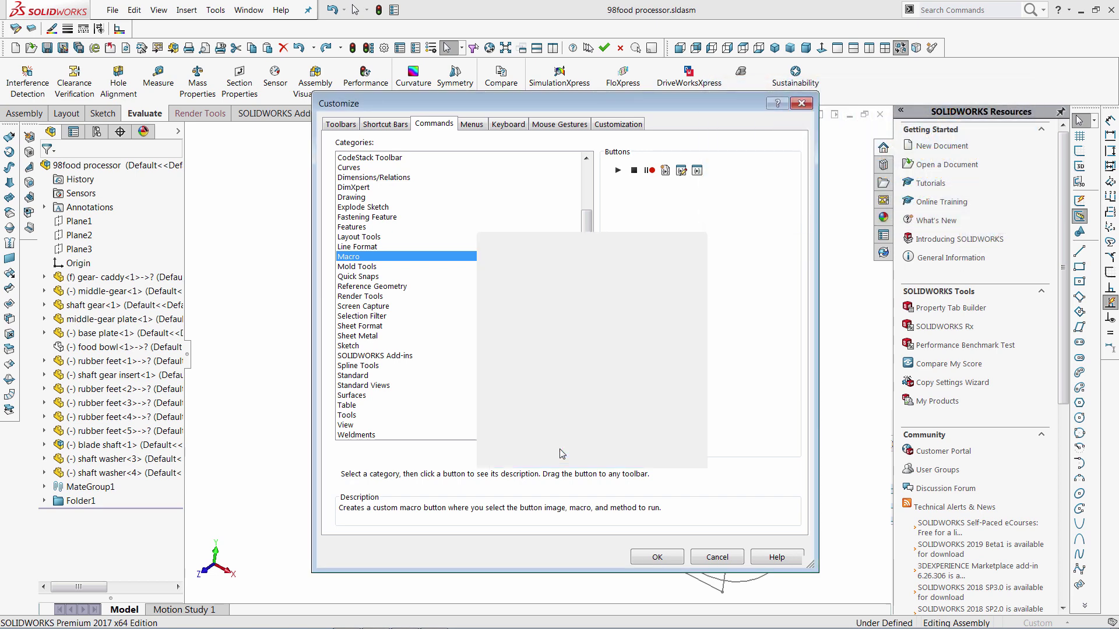
pyautogui.click(656, 557)
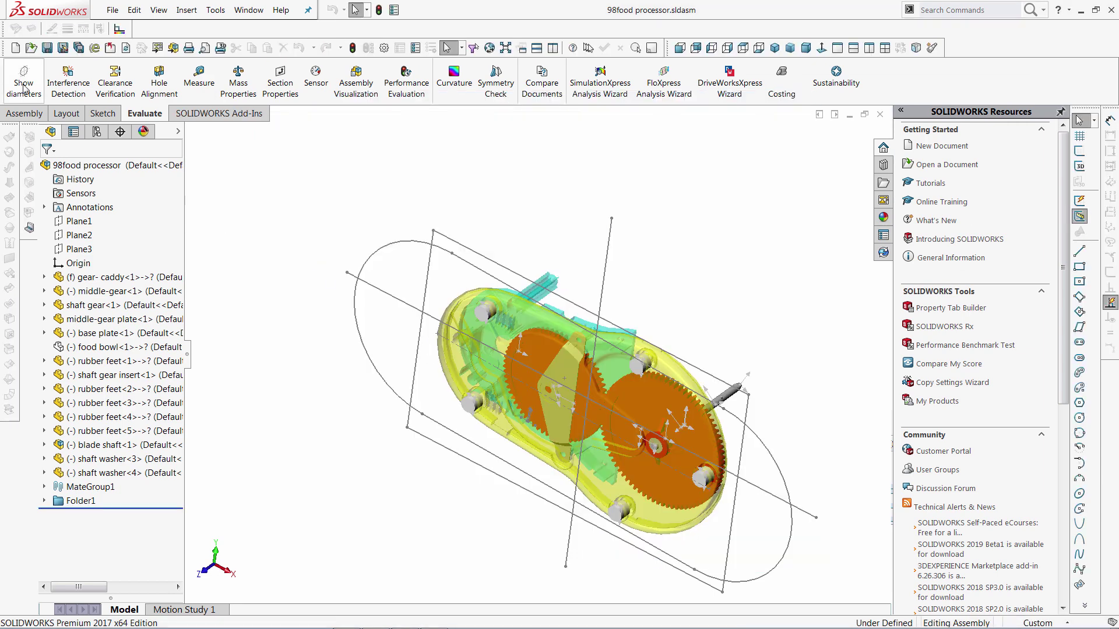
# - Select the circular edges on the rubber foot, middle-gear plate and central shaft, run Show diameters on them, and clear the callouts
pyautogui.click(487, 323)
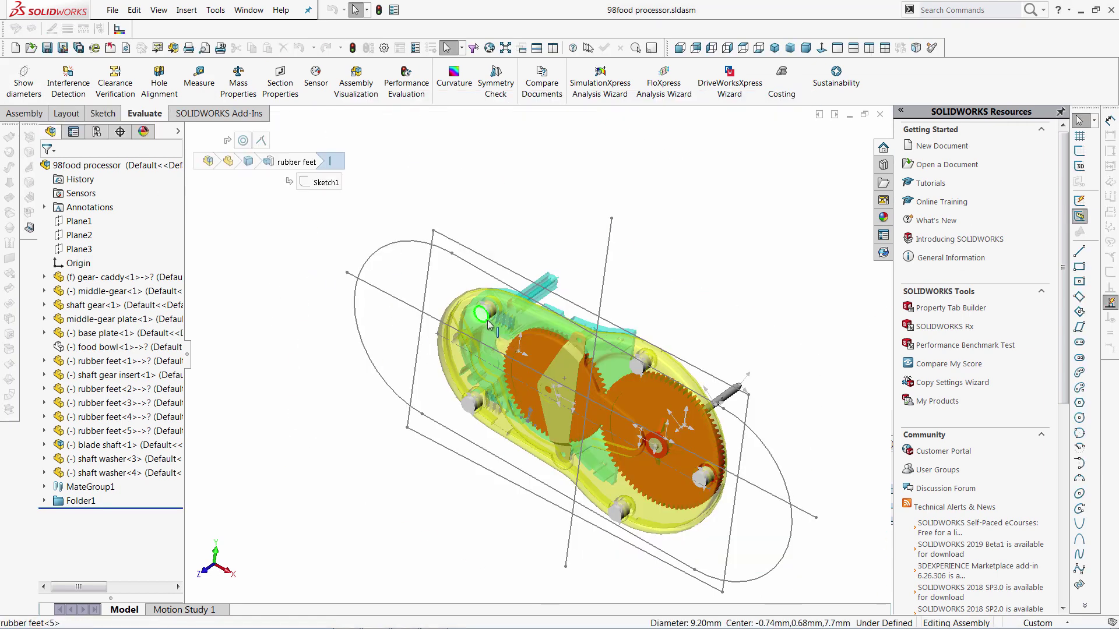
pyautogui.keyDown('ctrl'); pyautogui.click(554, 389); pyautogui.keyUp('ctrl')
pyautogui.keyDown('ctrl'); pyautogui.click(648, 447); pyautogui.keyUp('ctrl')
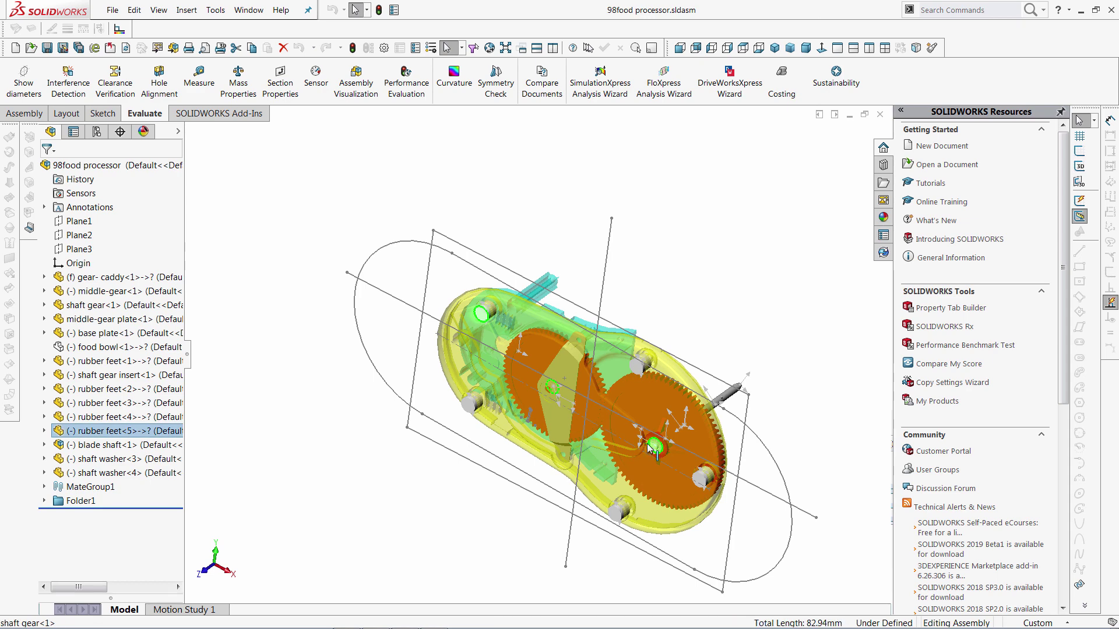
pyautogui.click(22, 82)
pyautogui.moveTo(282, 314); pyautogui.dragTo(286, 353, button='middle')
pyautogui.press('Escape')
# - Run Show diameters on the base plate's arc edge, the small hole beside it and the rubber foot's edge, and dismiss the callouts
pyautogui.scroll(-5, 553, 487)
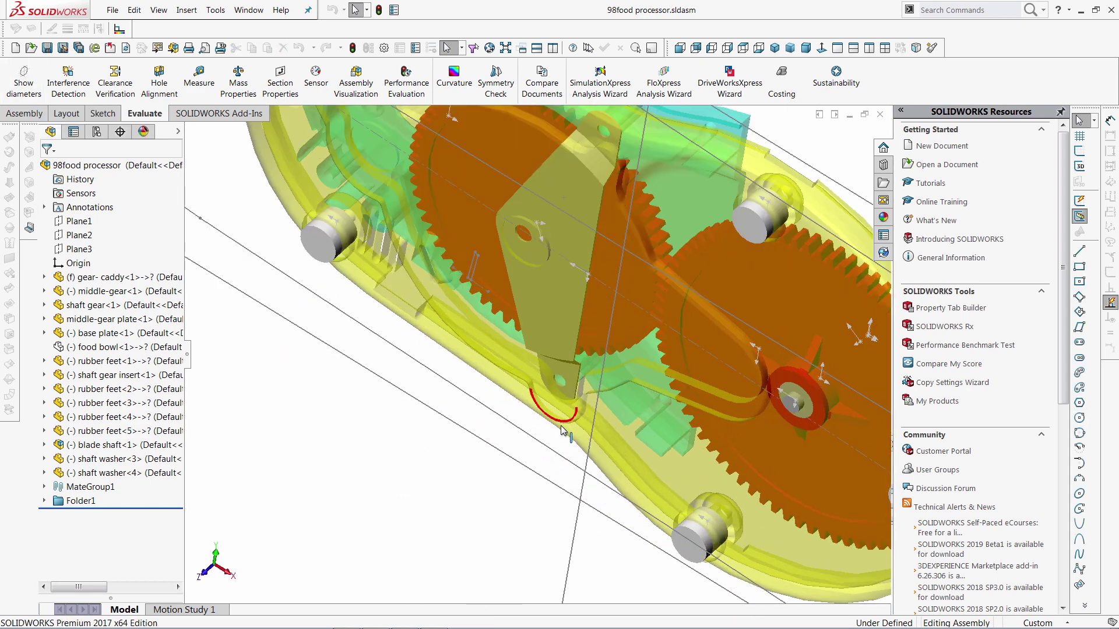
pyautogui.click(542, 396)
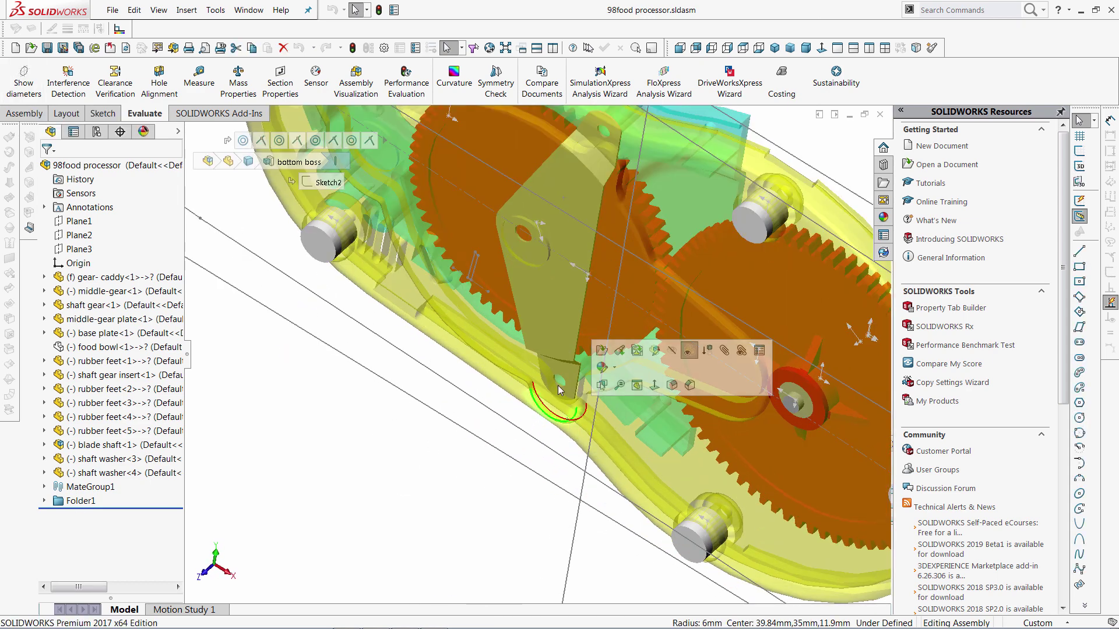
pyautogui.keyDown('ctrl'); pyautogui.click(352, 228); pyautogui.keyUp('ctrl')
pyautogui.click(23, 82)
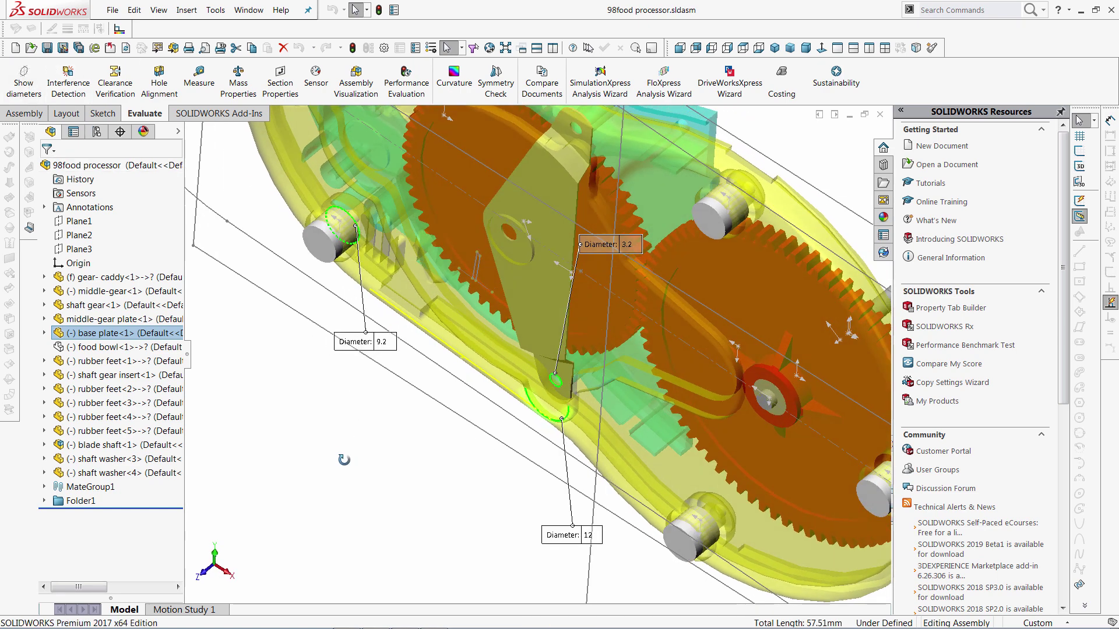
pyautogui.click(341, 449)
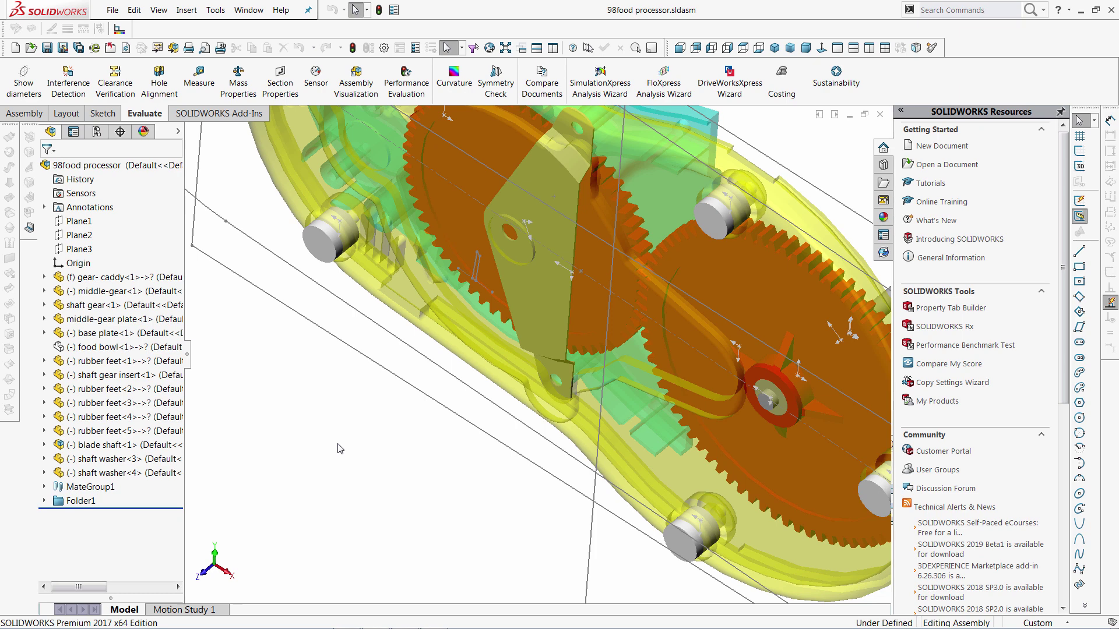
# - Fit the whole assembly in view, return to the Assembly commands and display the CodeStack Toolbar
pyautogui.press('f')
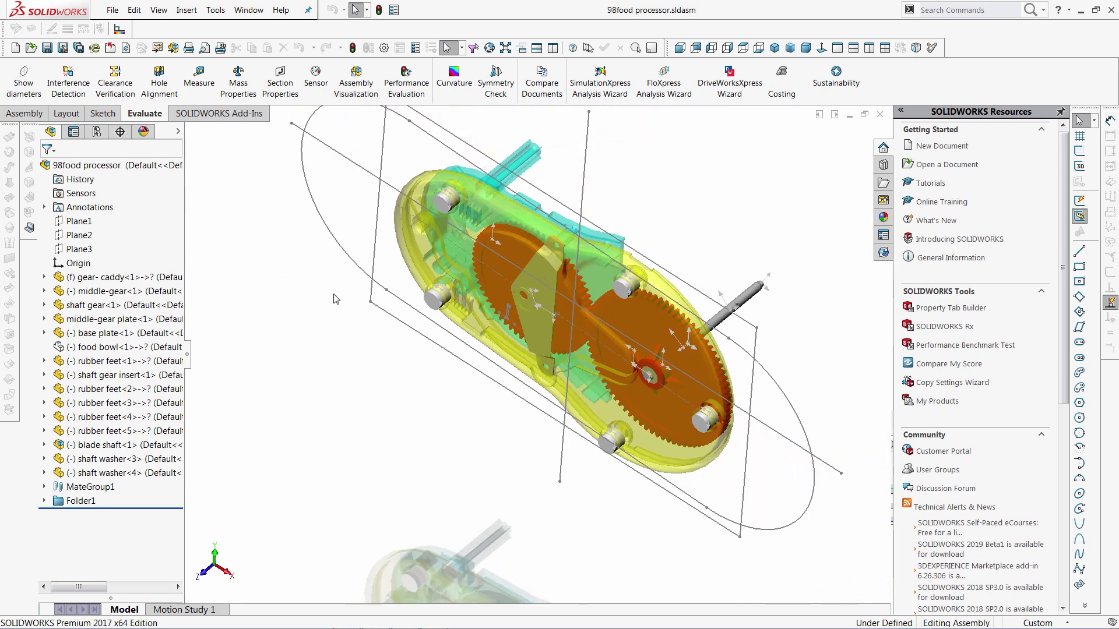
pyautogui.click(33, 116)
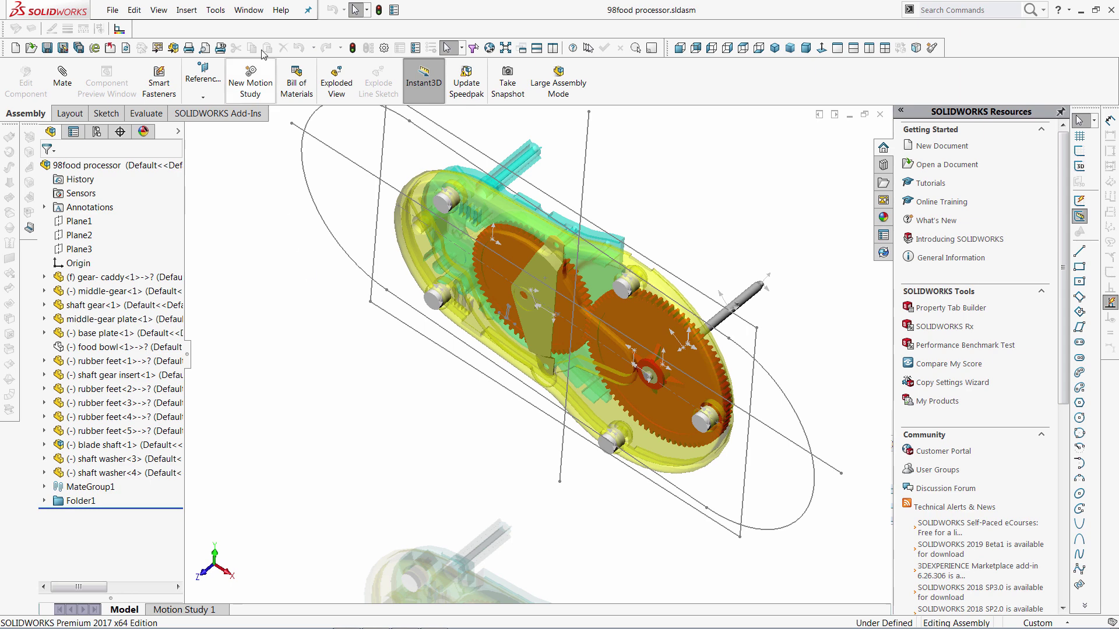
pyautogui.rightClick(269, 33)
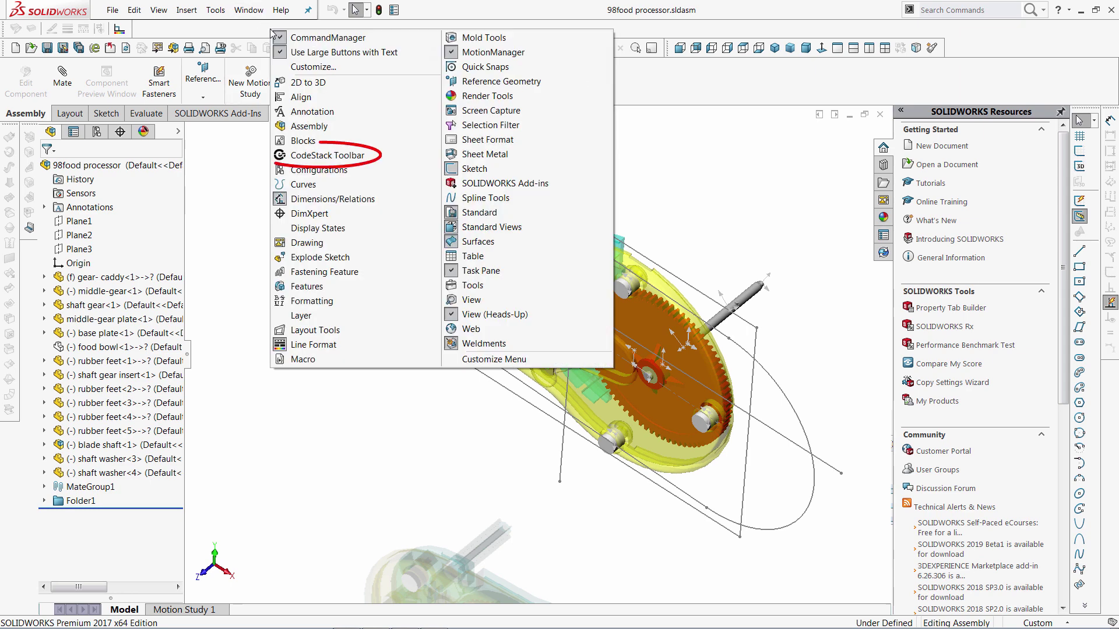
pyautogui.click(320, 155)
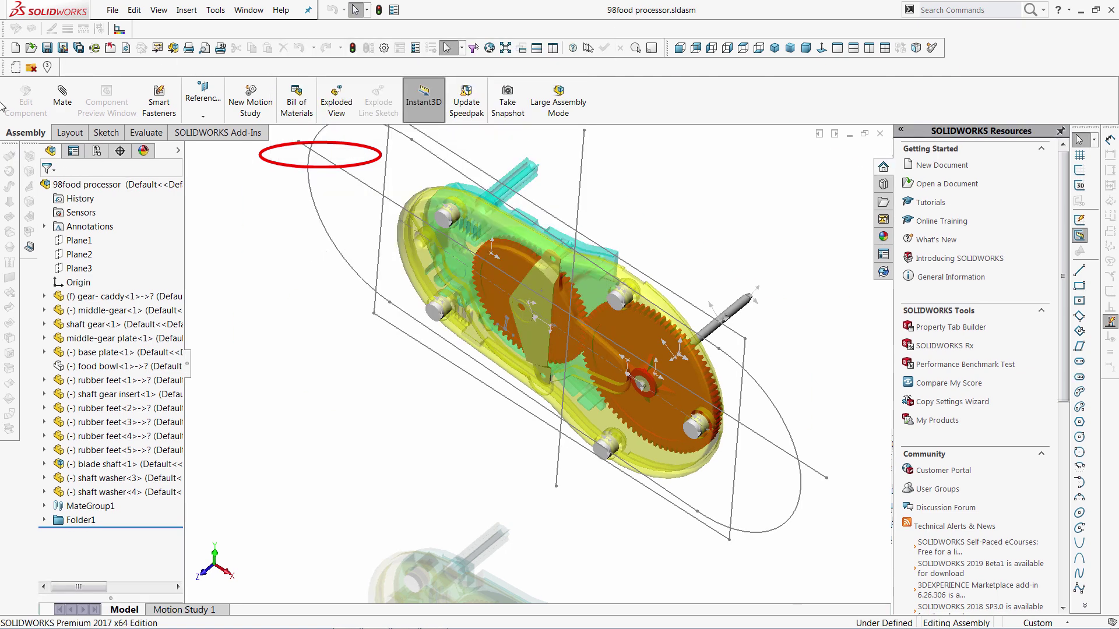
# - Expand Folder1 in the feature tree and hide Sketch1
pyautogui.click(45, 520)
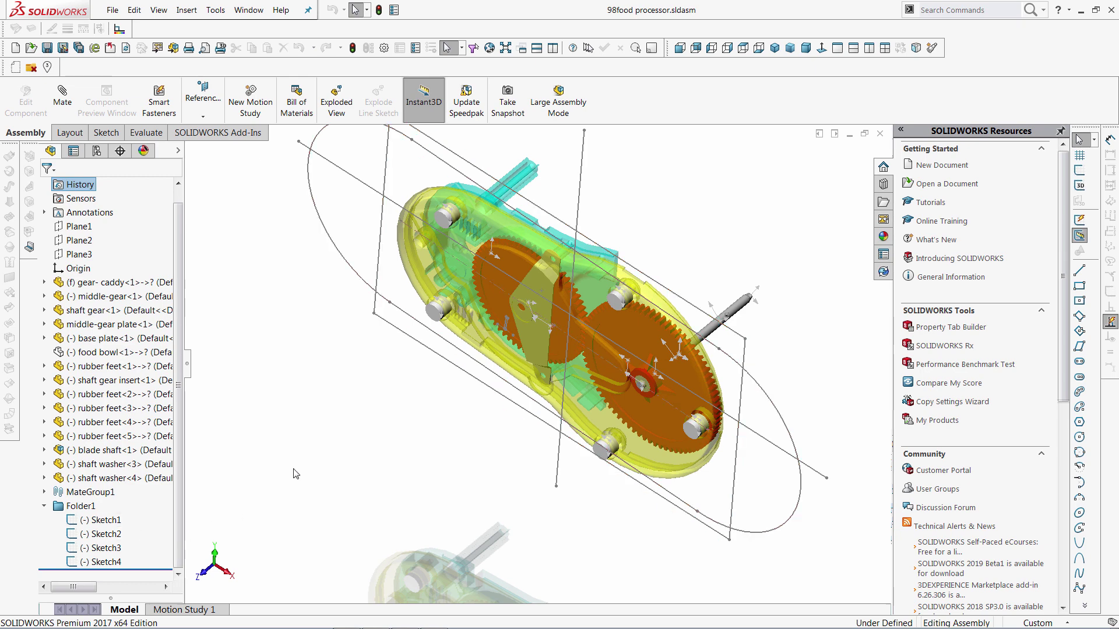
pyautogui.press('z')
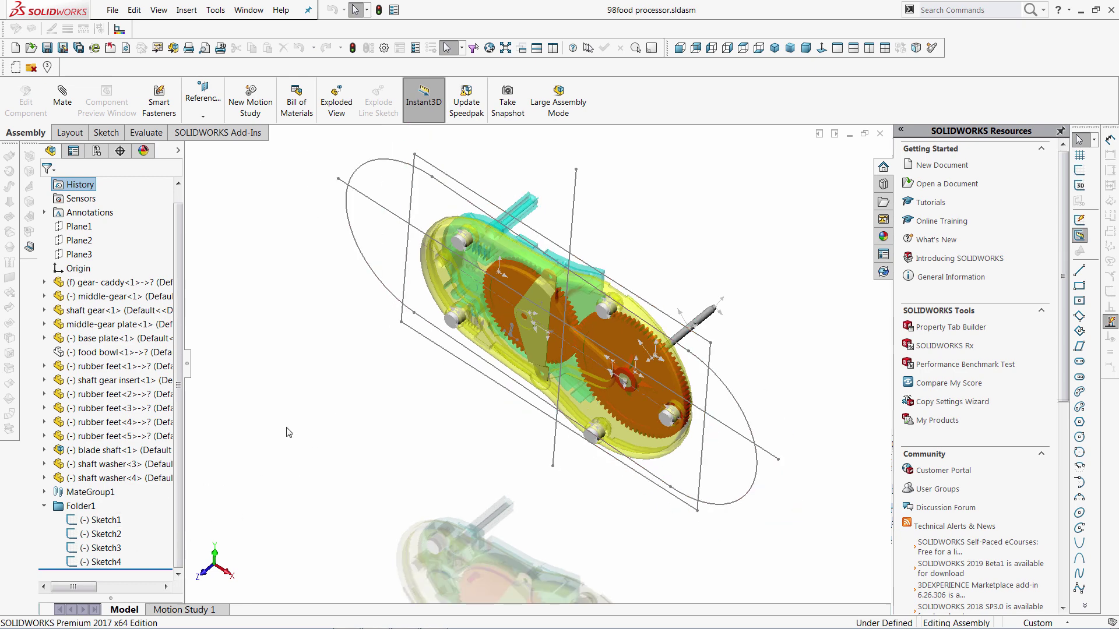
pyautogui.rightClick(108, 520)
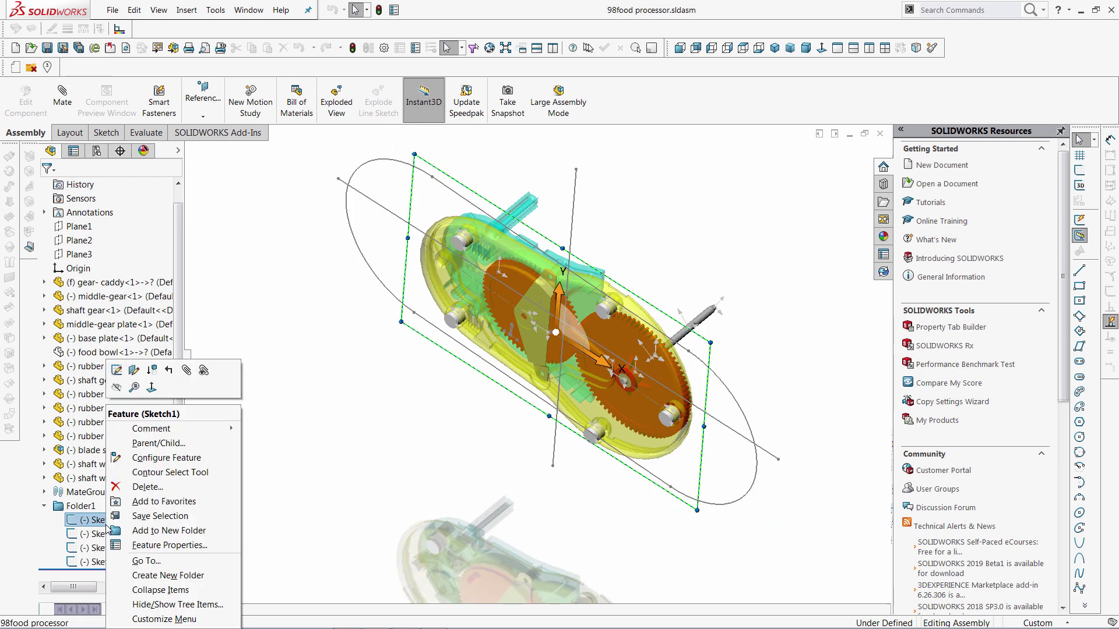
pyautogui.click(118, 387)
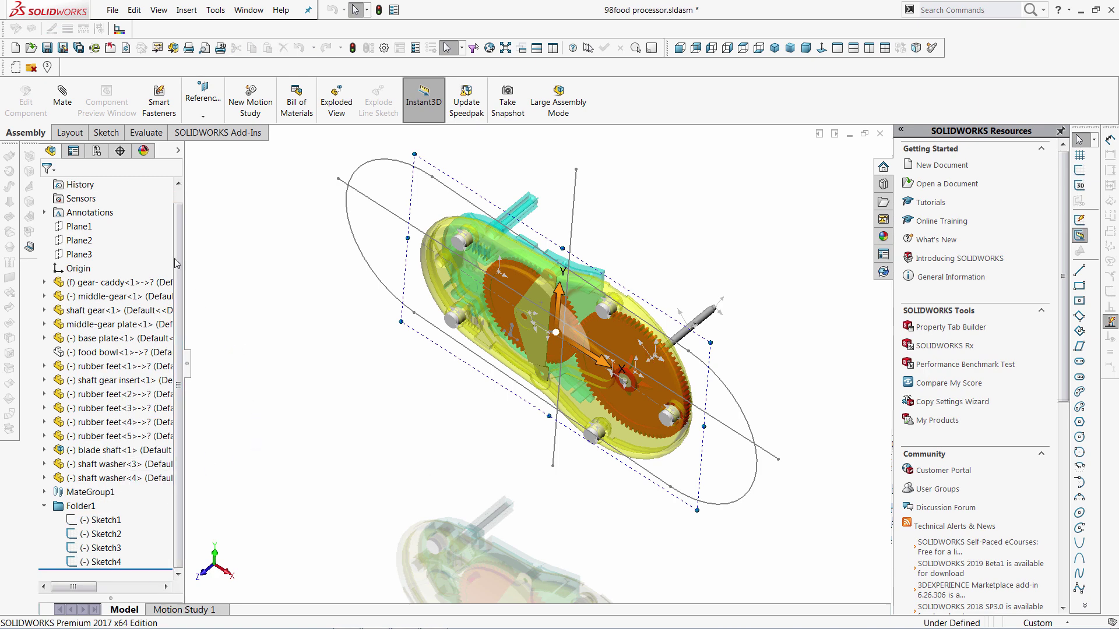
# - Hide all sketches in the assembly by running the hide-all-sketches macro
pyautogui.click(16, 68)
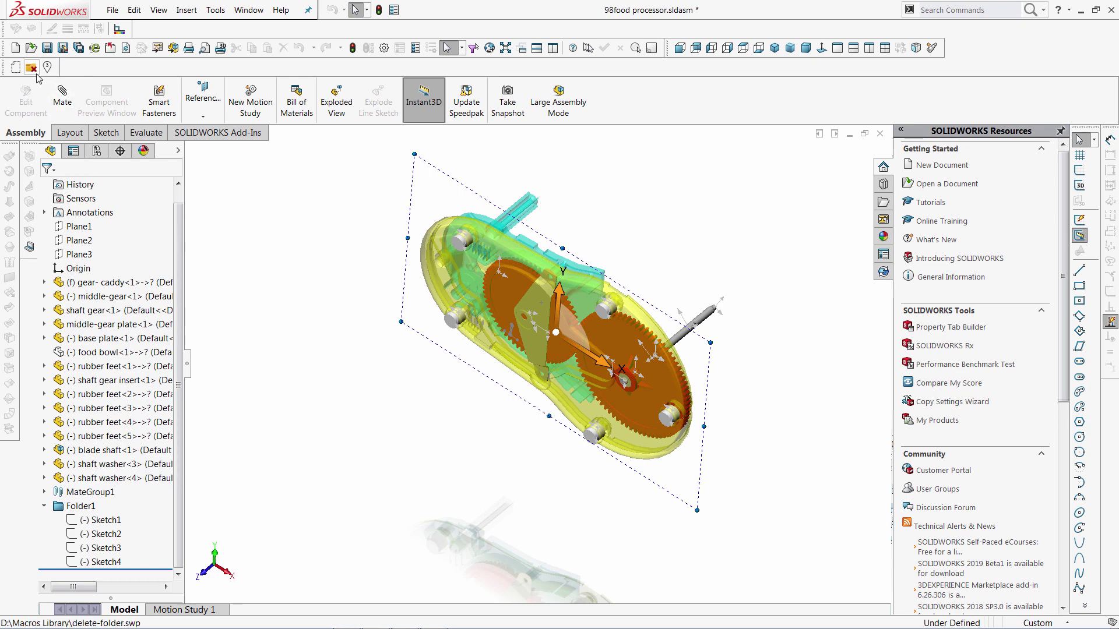
pyautogui.click(87, 506)
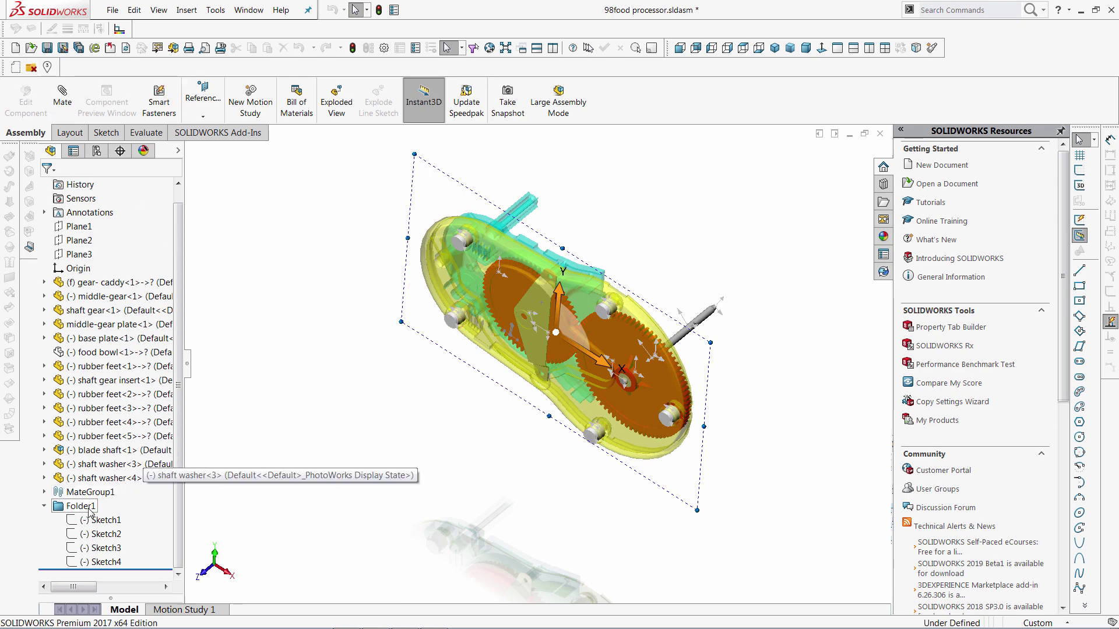
pyautogui.press('Delete')
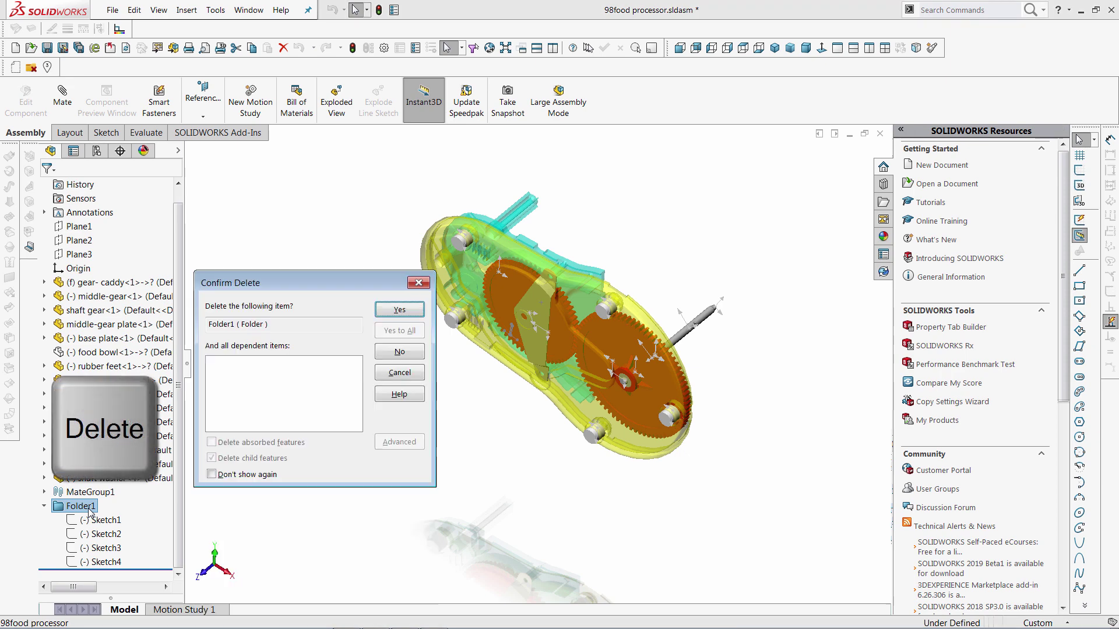
pyautogui.click(411, 352)
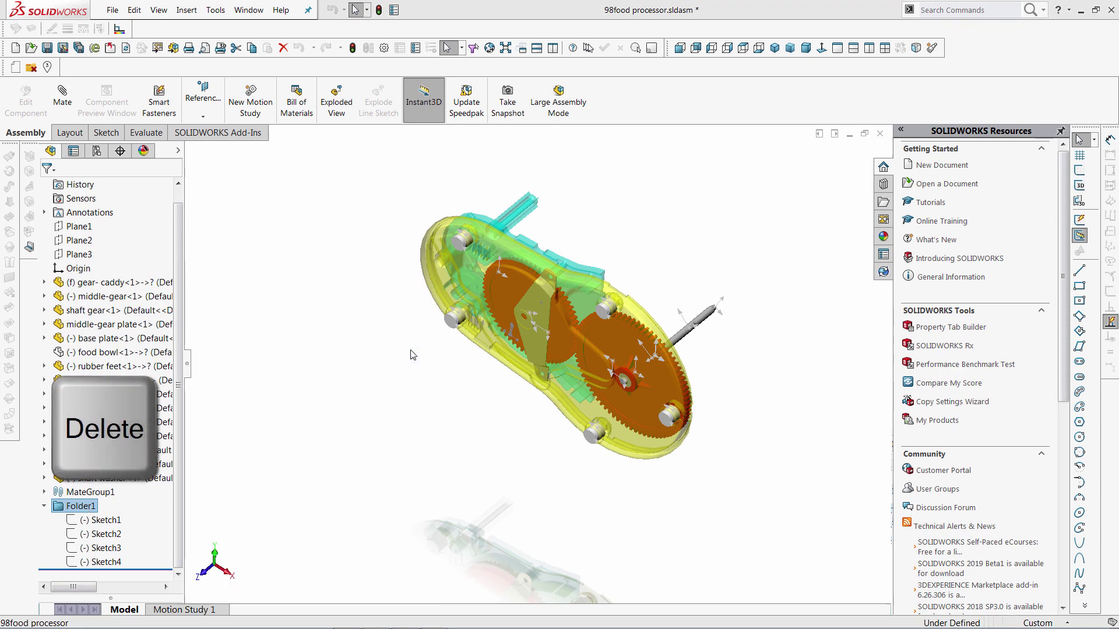
# - Delete Folder1 together with Sketch1 to Sketch4 by running the delete-folder macro and confirming the deletion
pyautogui.click(82, 507)
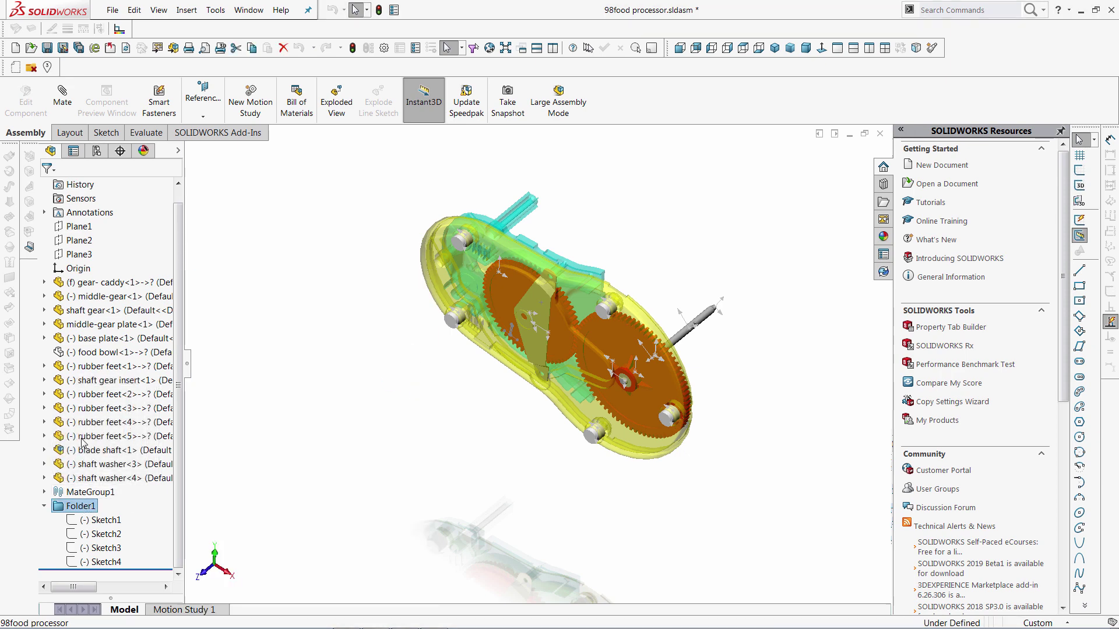
pyautogui.press('Delete')
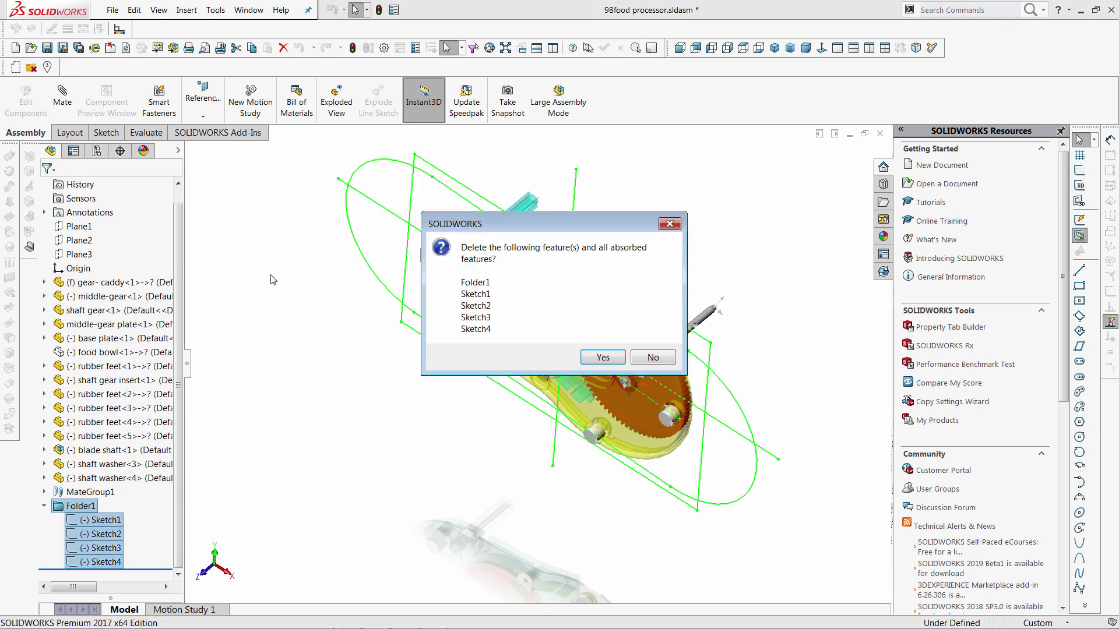
pyautogui.click(606, 357)
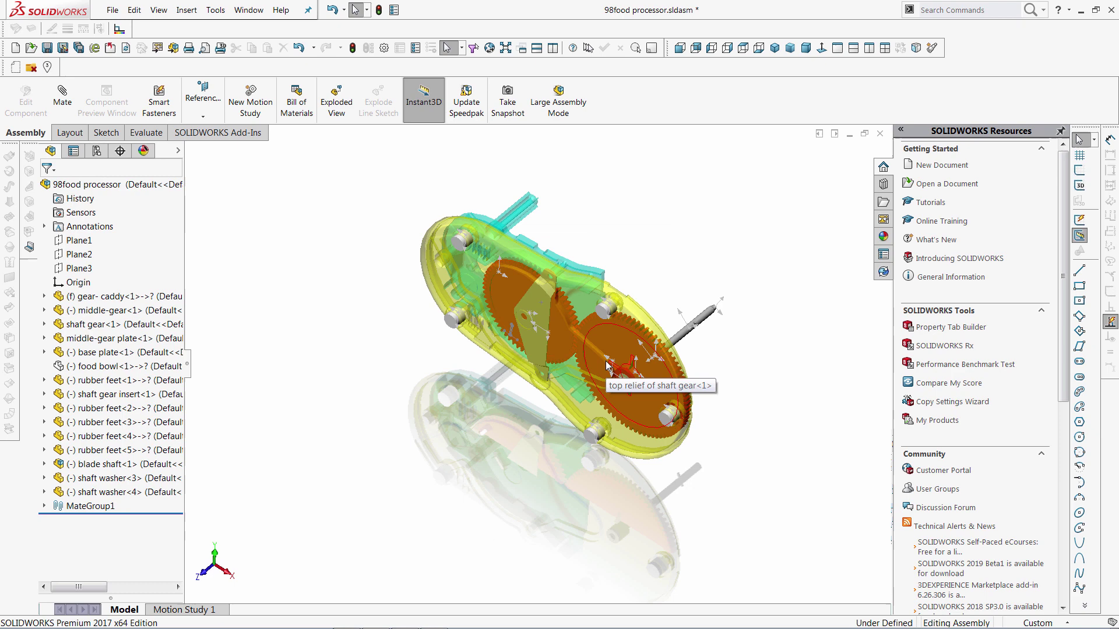
# - Select the shaft gear, middle-gear plate and rubber feet<3> components and count them with the selected-components macro
pyautogui.click(116, 325)
pyautogui.keyDown('ctrl'); pyautogui.click(113, 338); pyautogui.keyUp('ctrl')
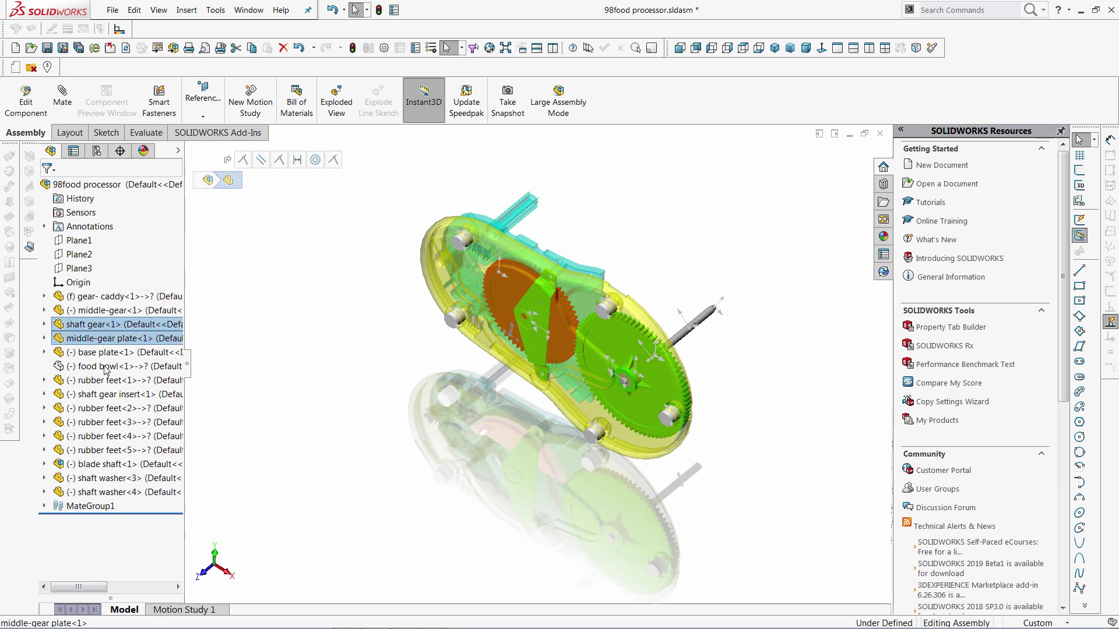
pyautogui.keyDown('ctrl'); pyautogui.click(111, 422); pyautogui.keyUp('ctrl')
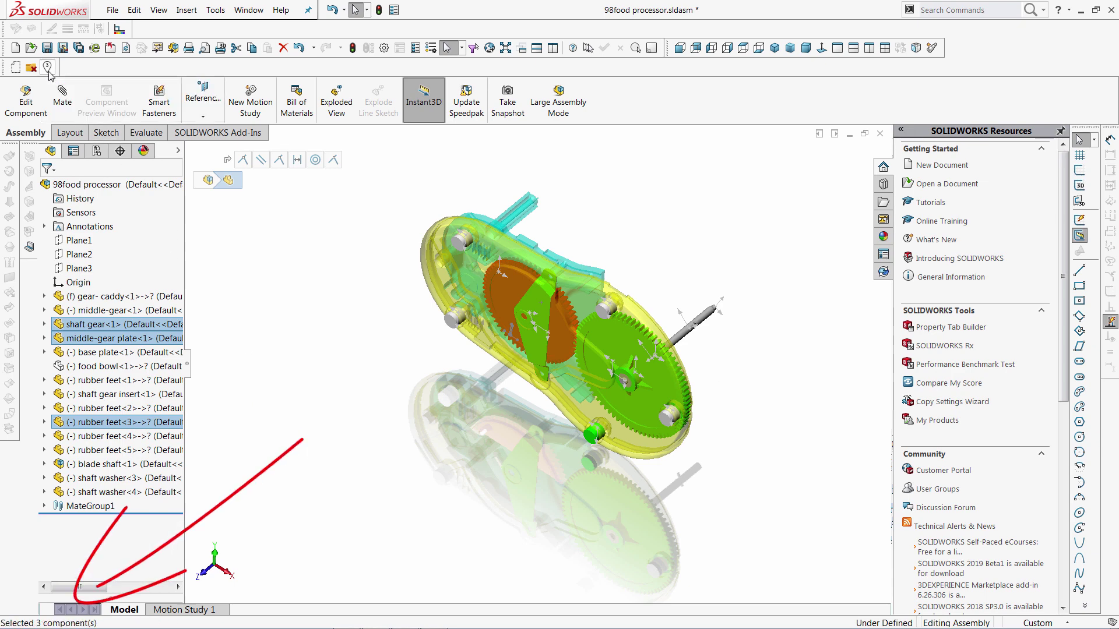
# - Count the components from rubber feet<1> through rubber feet<5> plus the blade shaft's drive shaft with the macro, and clear the selection
pyautogui.click(105, 380)
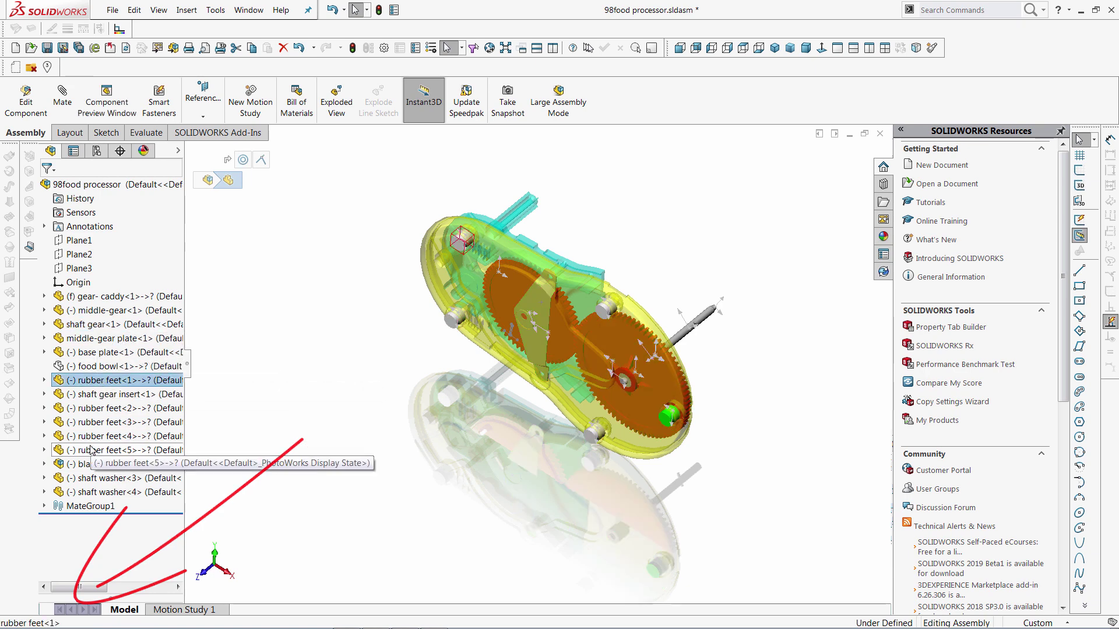
pyautogui.keyDown('shift'); pyautogui.click(91, 450); pyautogui.keyUp('shift')
pyautogui.click(43, 463)
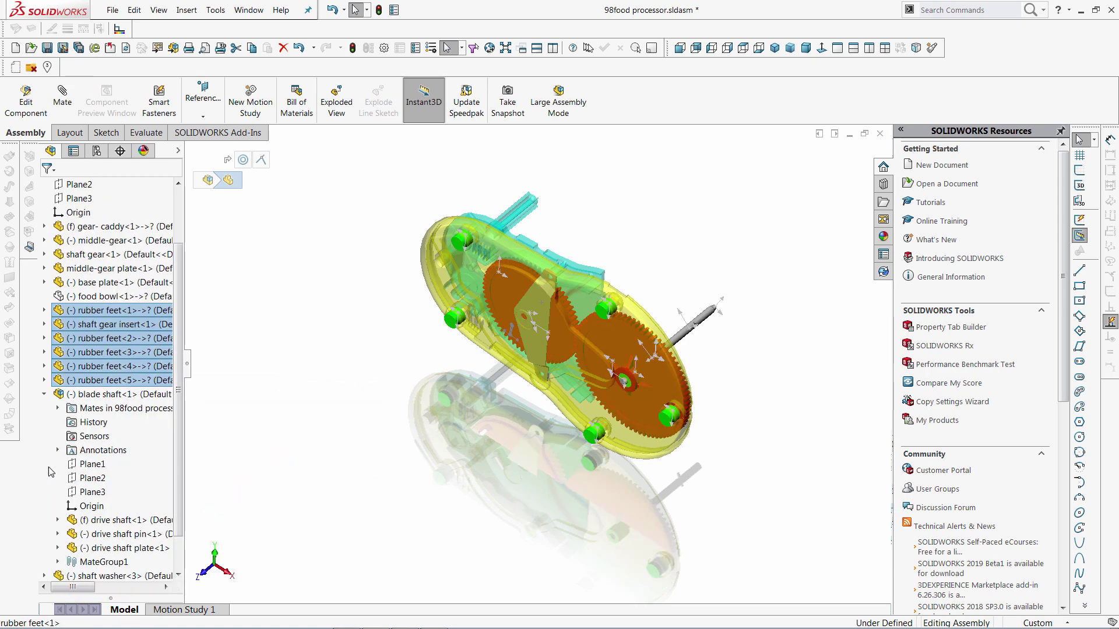
pyautogui.keyDown('ctrl'); pyautogui.click(98, 527); pyautogui.keyUp('ctrl')
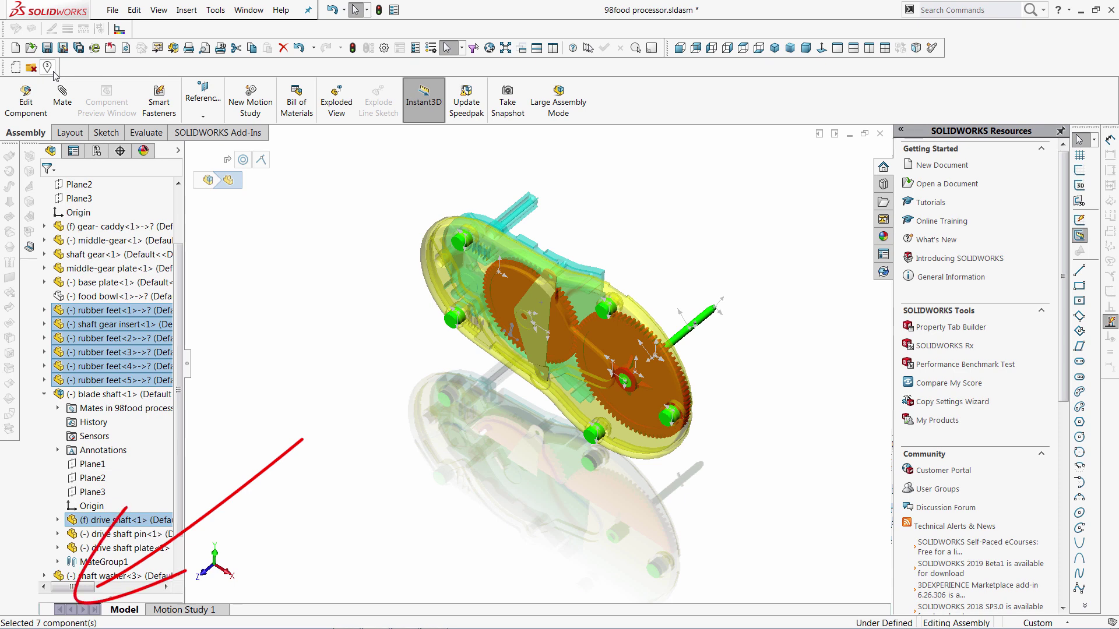
pyautogui.click(278, 270)
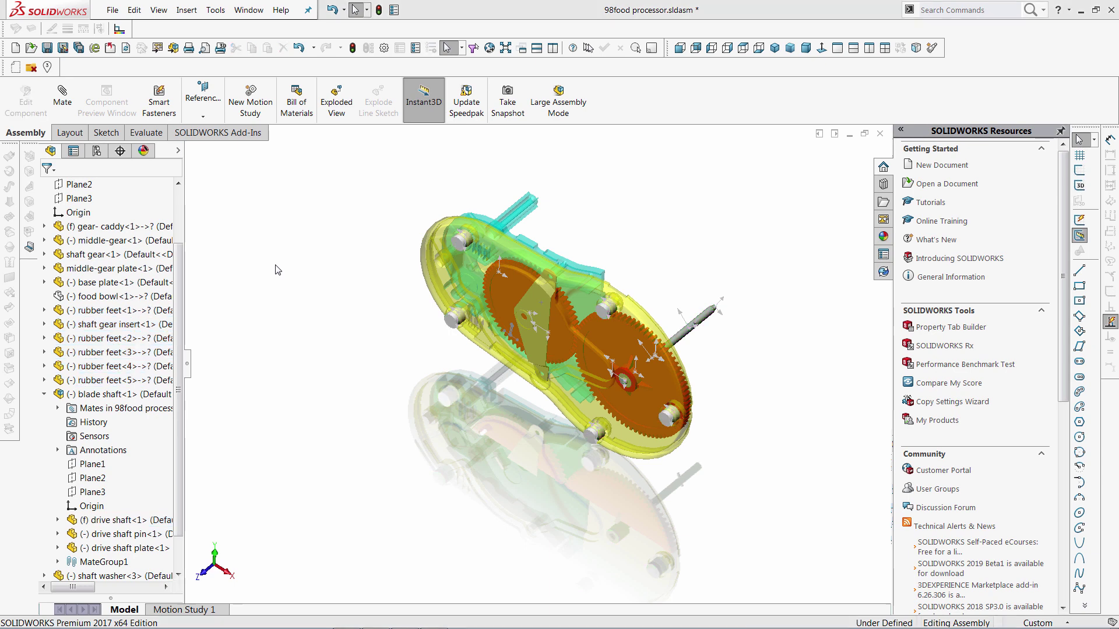
# - Switch to the browser and open the Show Selected Assembly Component In The Window Folder macro from CodeStack's SOLIDWORKS tools collection
pyautogui.hotkey('alt', 'Tab')
pyautogui.hotkey('alt', 'Tab')
pyautogui.press('Escape')
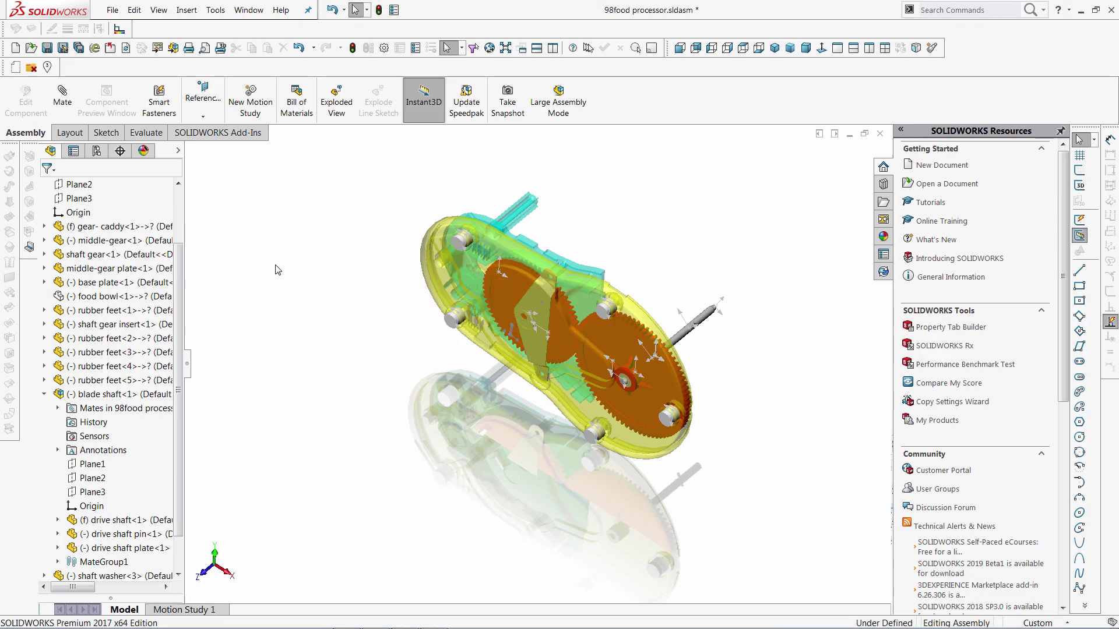
pyautogui.hotkey('alt', 'Tab')
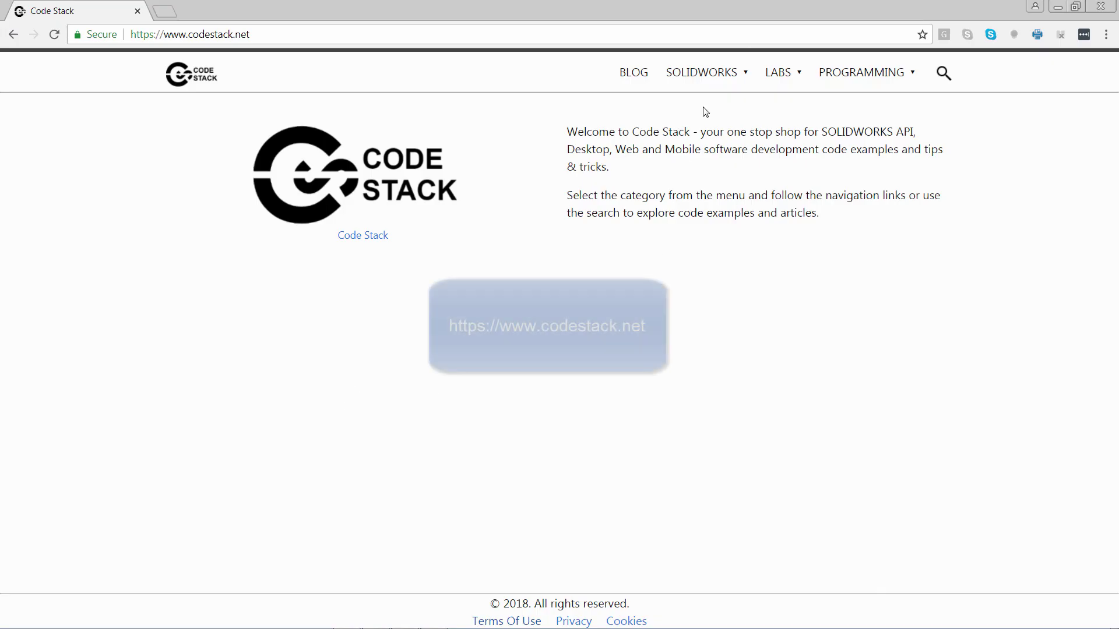
pyautogui.moveTo(719, 77)
pyautogui.click(587, 153)
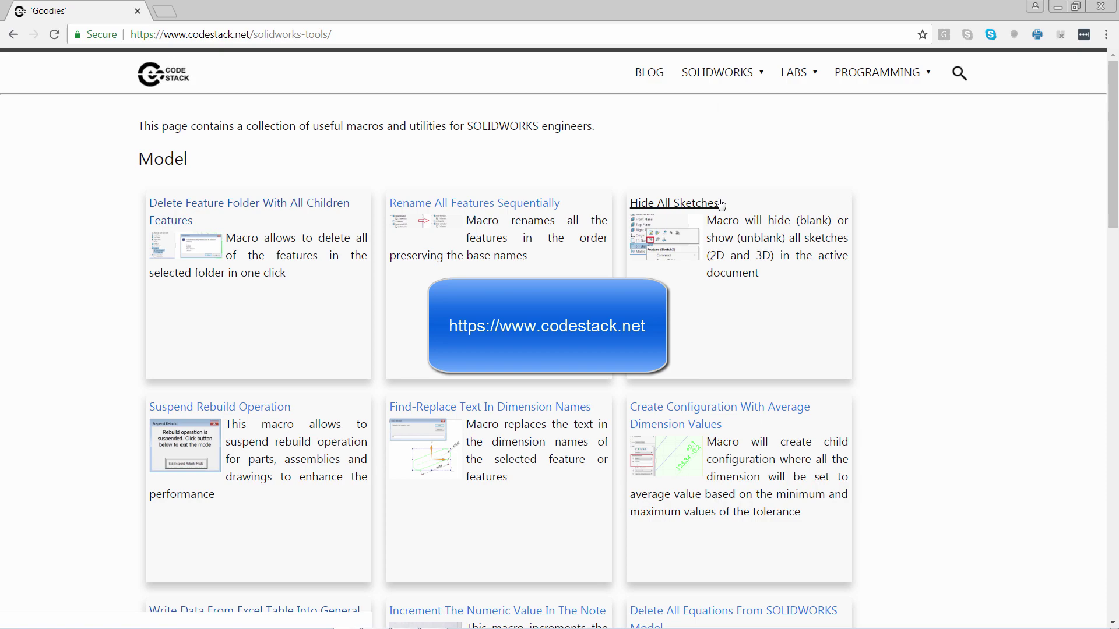
pyautogui.scroll(-7, 694, 225)
pyautogui.scroll(-6, 694, 225)
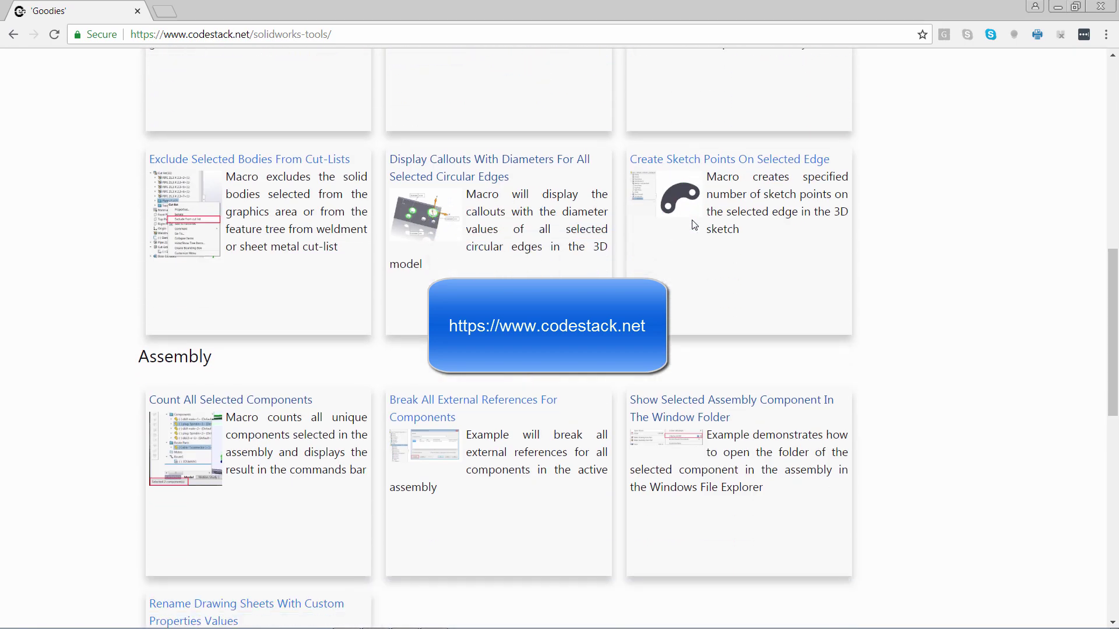
pyautogui.click(721, 262)
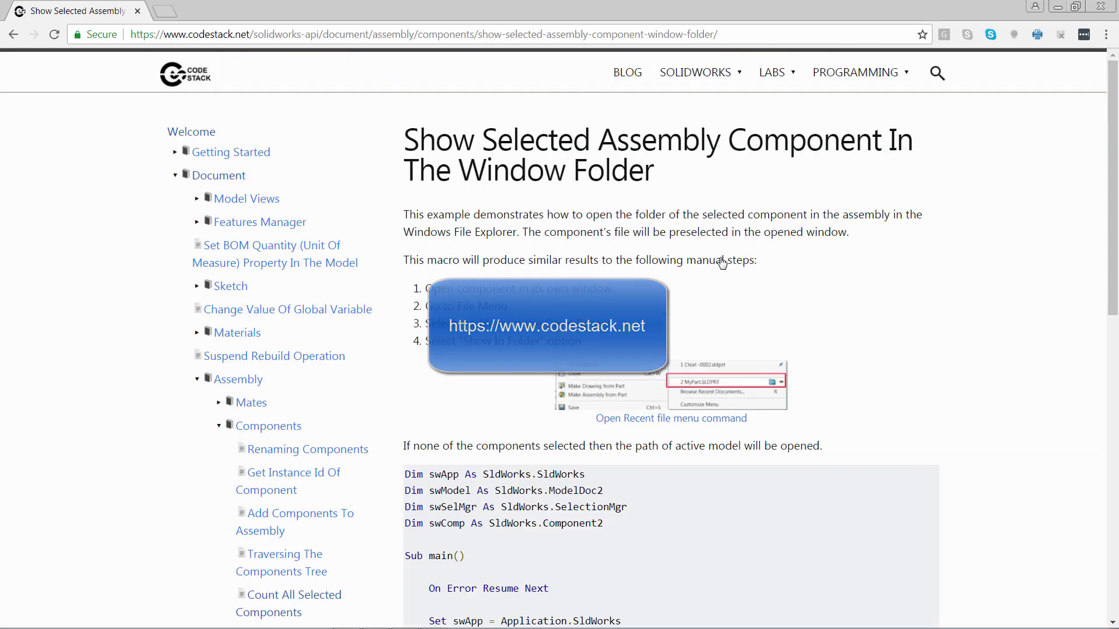
# - Copy the macro's entire code listing, from the first Dim line to End Sub
pyautogui.scroll(-6, 694, 259)
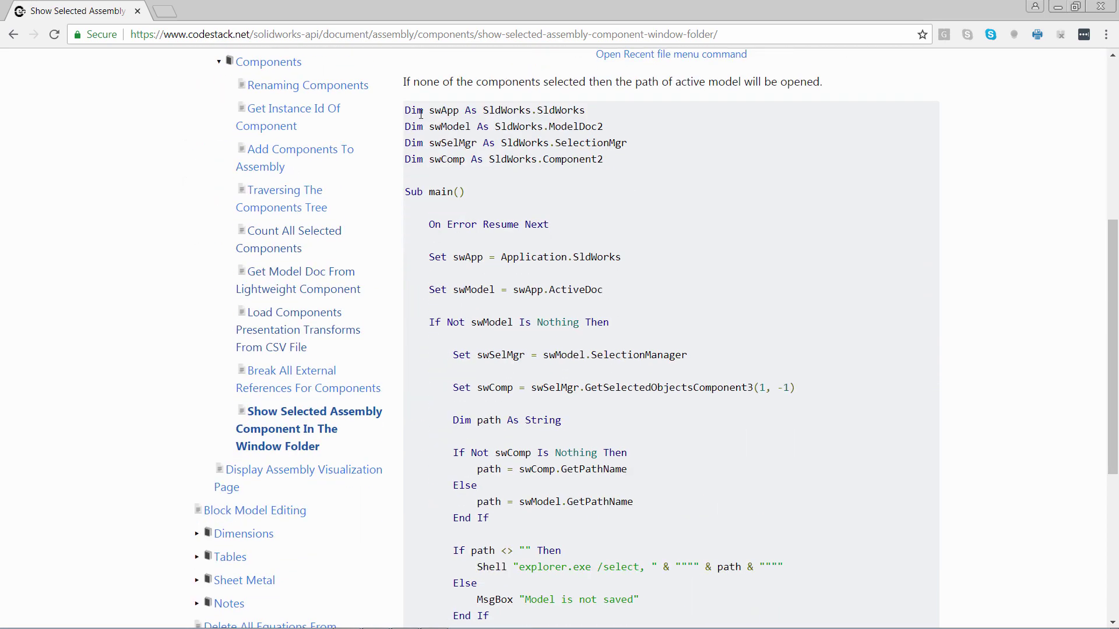
pyautogui.moveTo(406, 110); pyautogui.dragTo(449, 388)
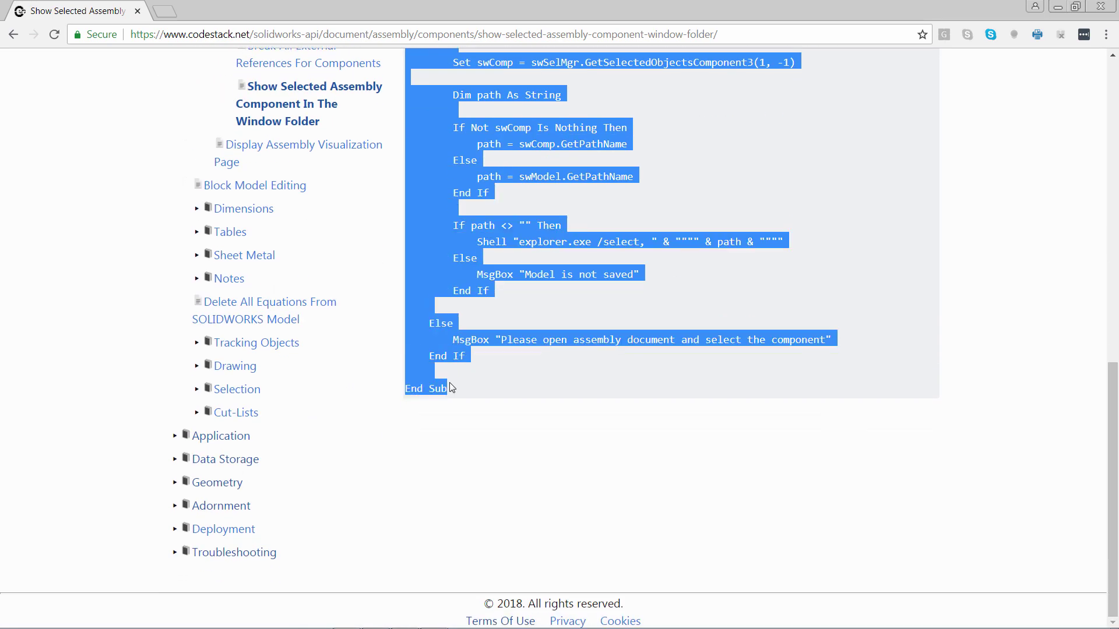
pyautogui.rightClick(490, 224)
pyautogui.click(526, 233)
# - Switch back to SOLIDWORKS and create a new VBA macro saved as browse-to-comp.swp in the Macros Library folder
pyautogui.hotkey('alt', 'Tab')
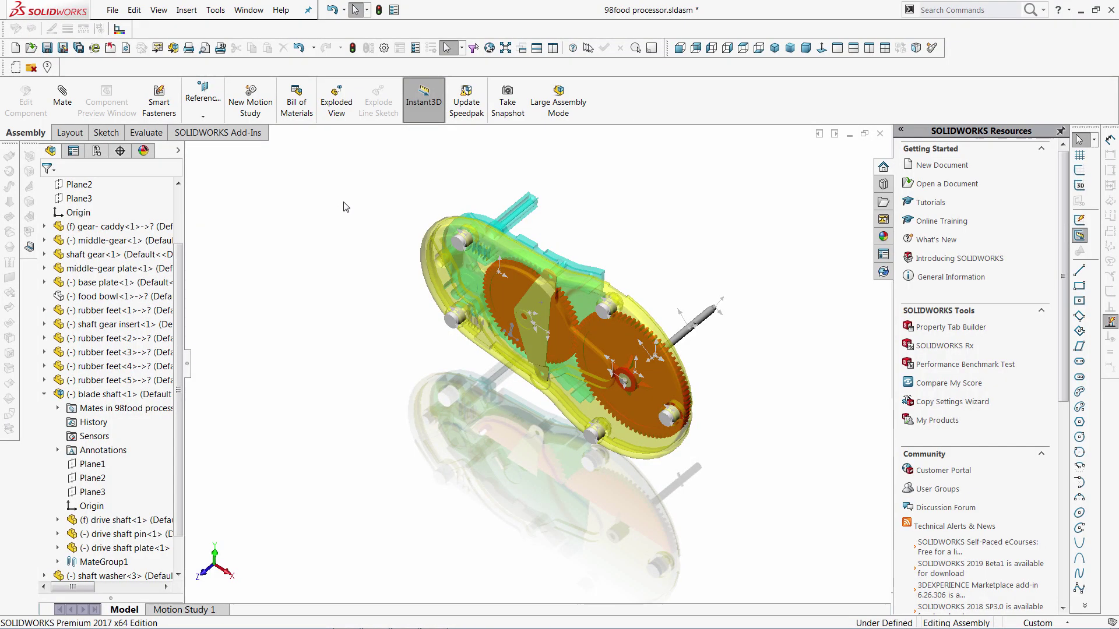
pyautogui.click(216, 10)
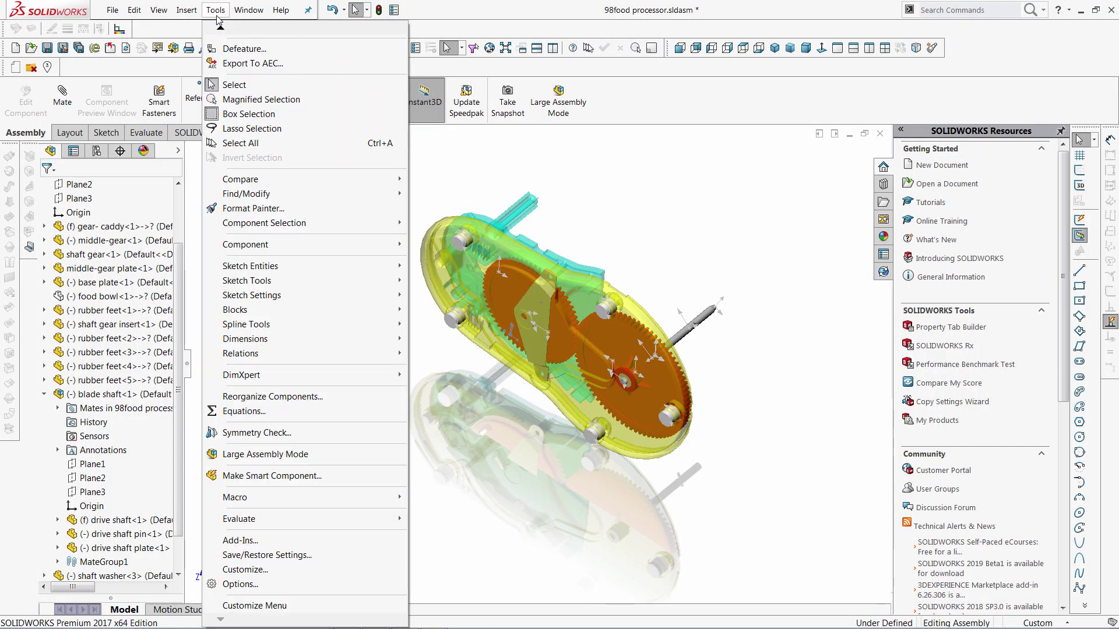
pyautogui.moveTo(328, 505)
pyautogui.click(443, 295)
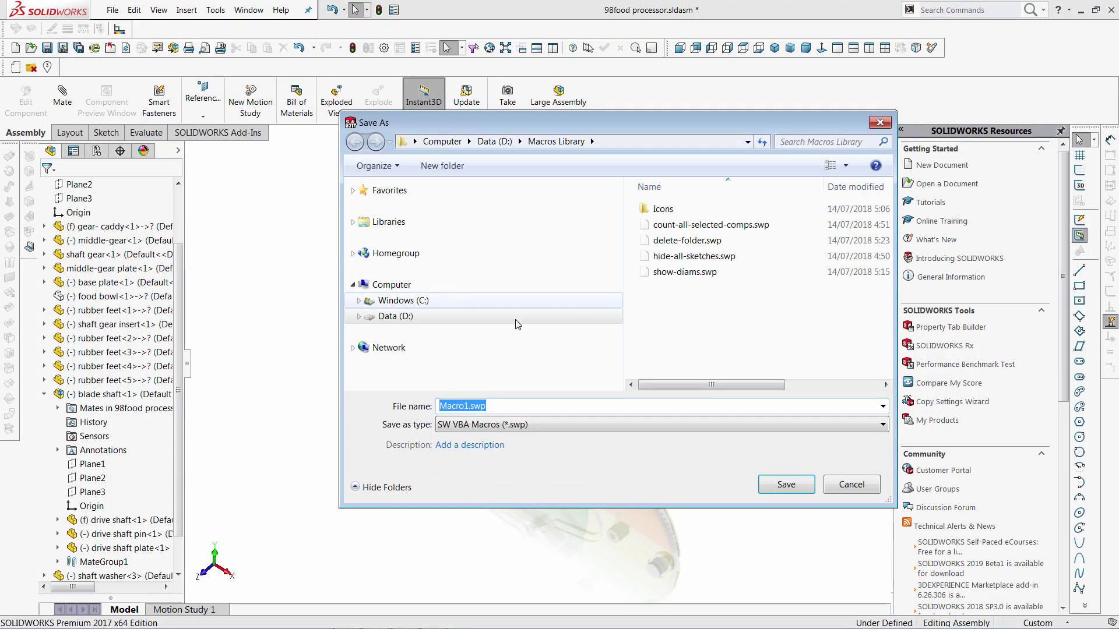
pyautogui.write('browse-to-comp')
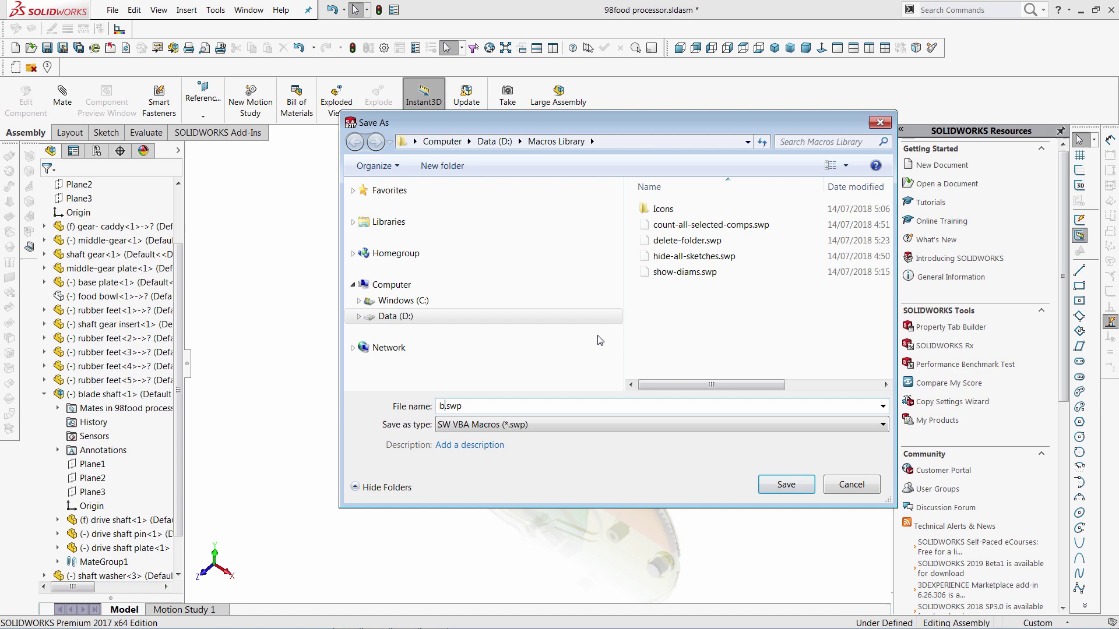
pyautogui.hotkey('ctrl', 'v')
pyautogui.click(784, 485)
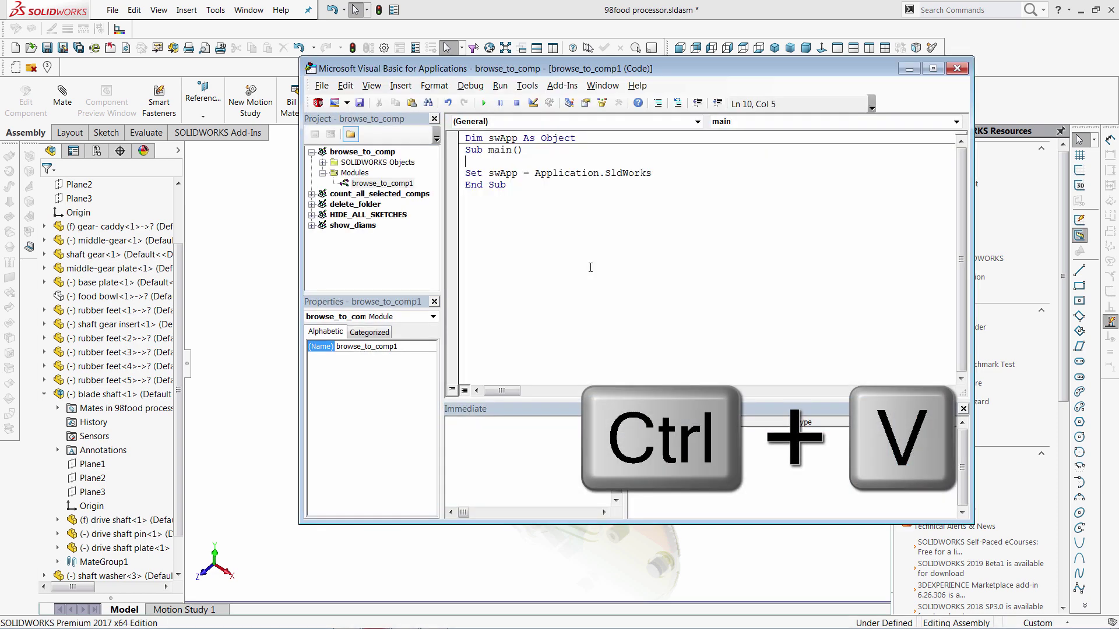
# - Replace the new macro's default code with the copied listing and close the macro editor
pyautogui.hotkey('ctrl', 'a')
pyautogui.hotkey('ctrl', 'v')
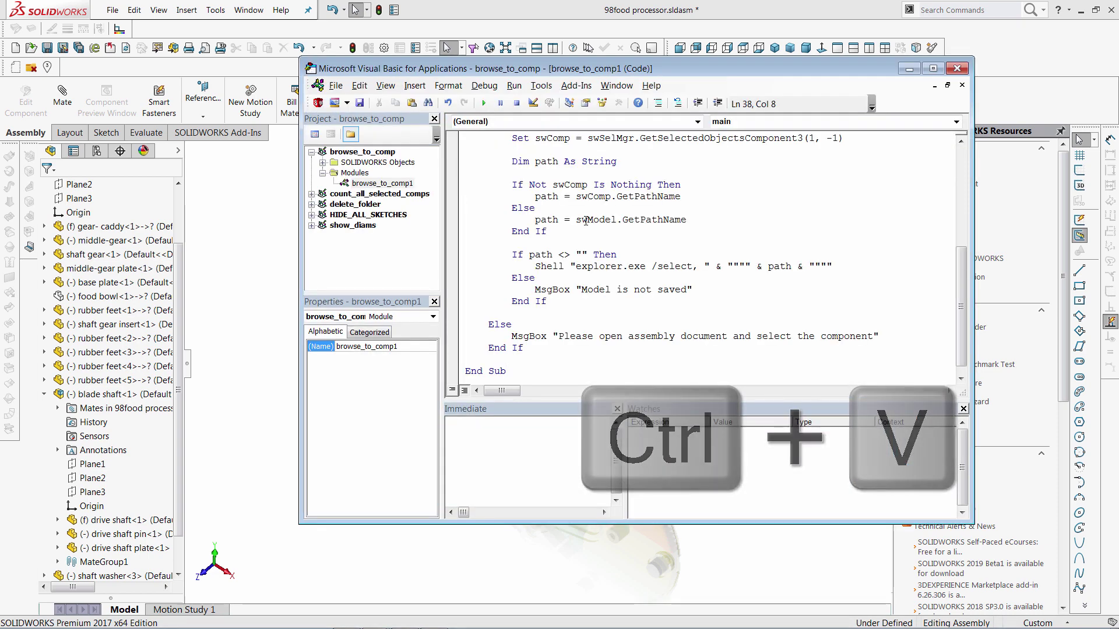
pyautogui.click(956, 68)
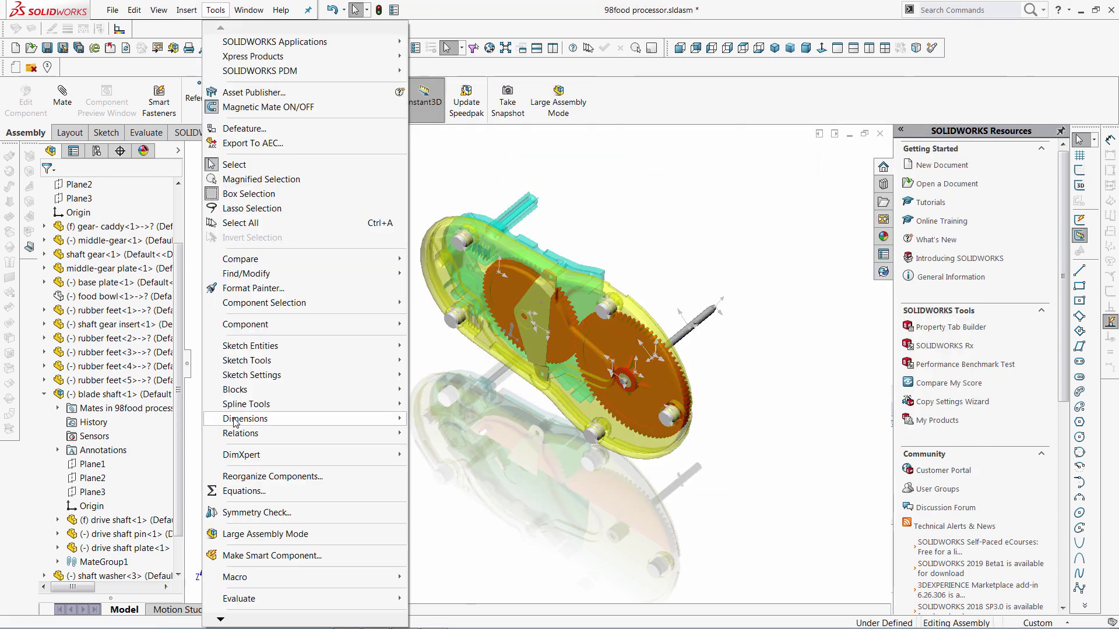
# - Customize the Macro commands by adding a New Macro Button to the CodeStack Toolbar after the existing macro buttons
pyautogui.moveTo(254, 619)
pyautogui.click(255, 586)
pyautogui.click(437, 125)
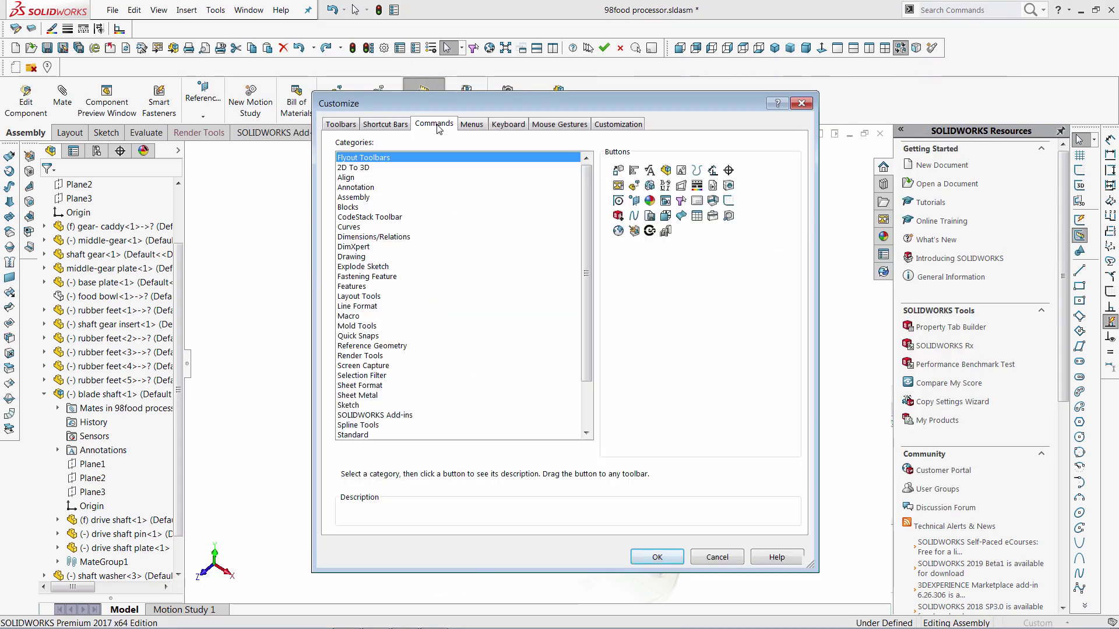
pyautogui.click(352, 318)
pyautogui.moveTo(694, 170); pyautogui.dragTo(57, 66)
# - Assign browse-to-comp.swp from the Macros Library folder as the new button's macro
pyautogui.click(670, 282)
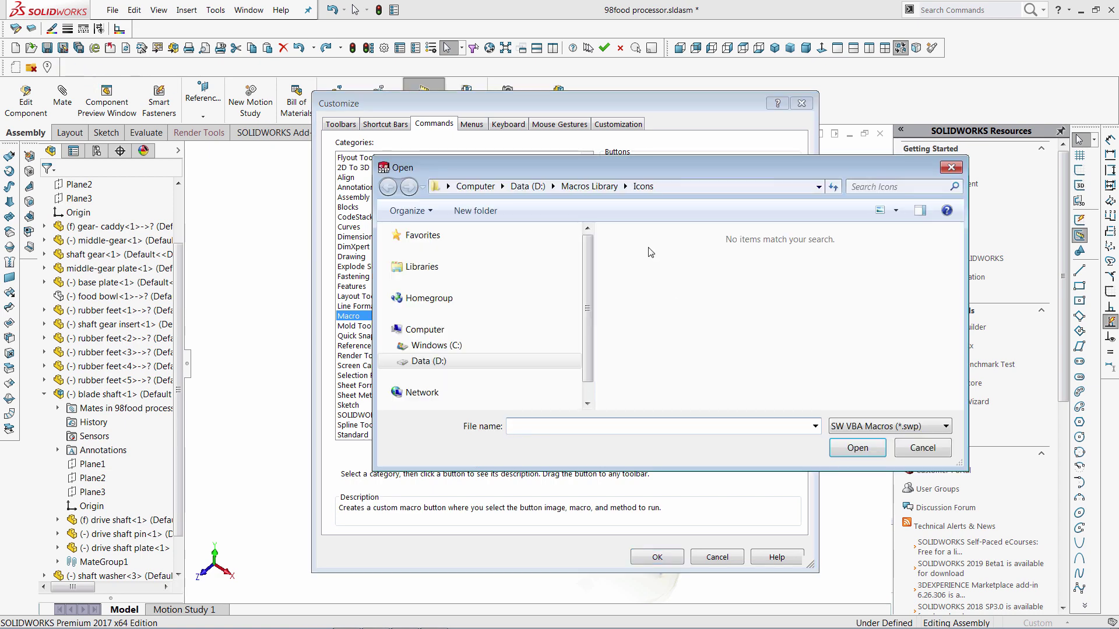
pyautogui.click(589, 187)
pyautogui.click(665, 269)
pyautogui.click(857, 447)
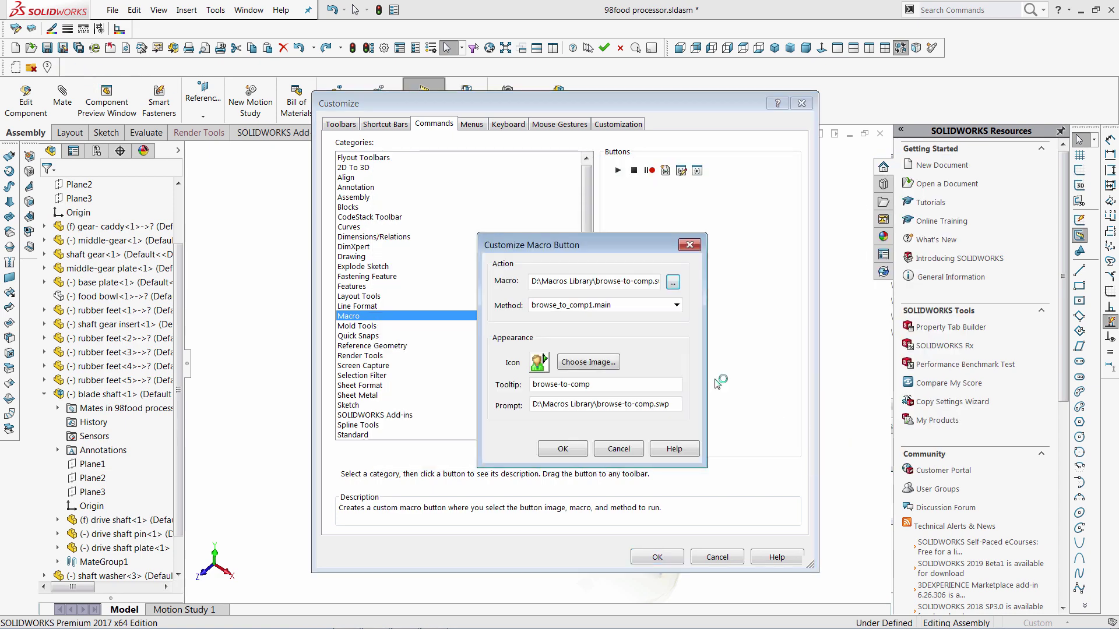
# - Give the macro button the folder icon and the tooltip "Browse to component file", and apply the customization
pyautogui.click(588, 363)
pyautogui.click(644, 295)
pyautogui.click(848, 479)
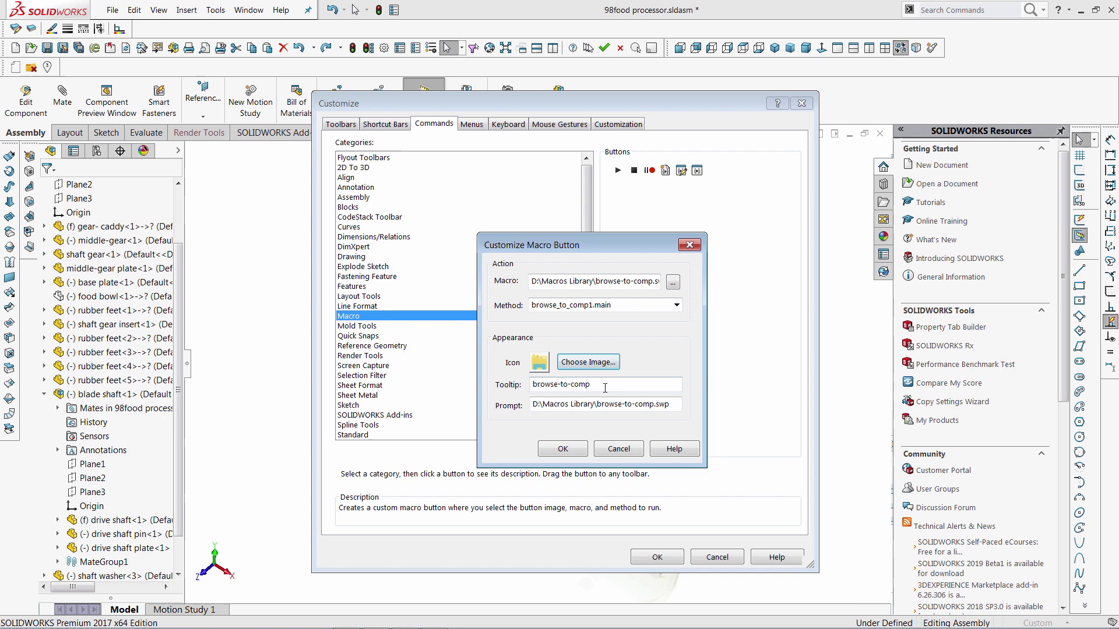
pyautogui.moveTo(664, 385); pyautogui.dragTo(495, 375)
pyautogui.write('B')
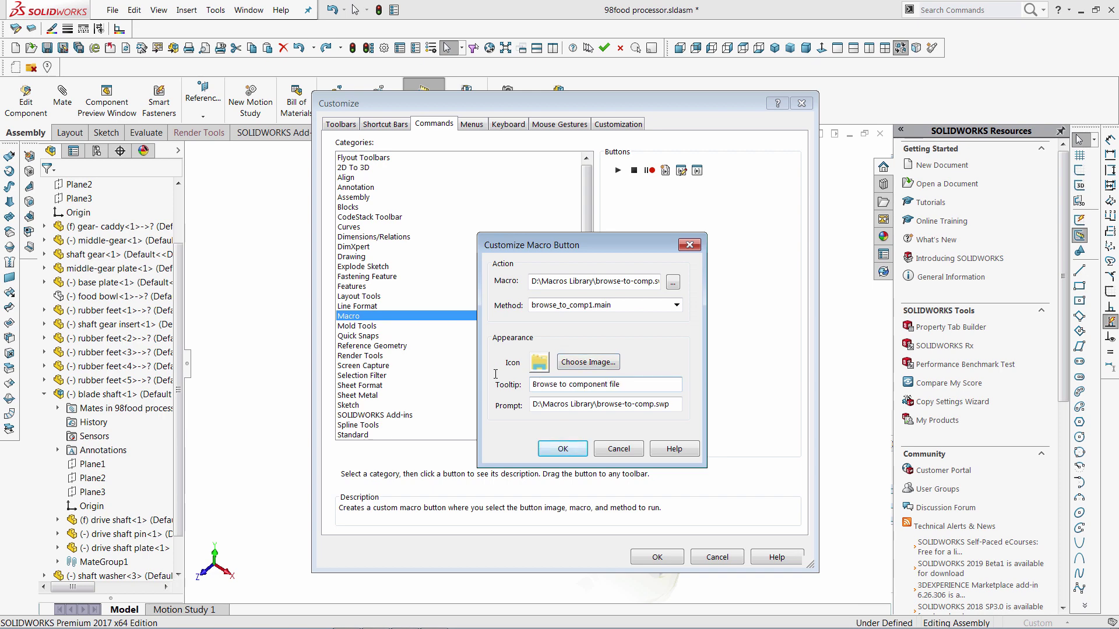
pyautogui.click(563, 449)
pyautogui.click(656, 557)
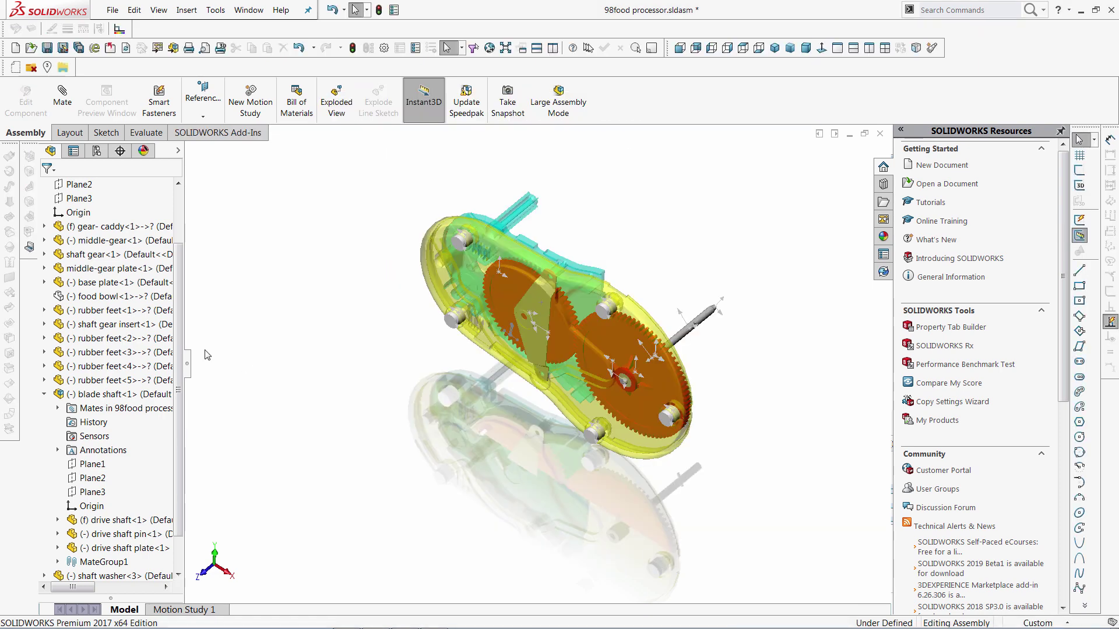
# - Run the Browse to component file macro on the shaft gear insert and close the advdrawings folder tab
pyautogui.click(122, 328)
pyautogui.click(63, 68)
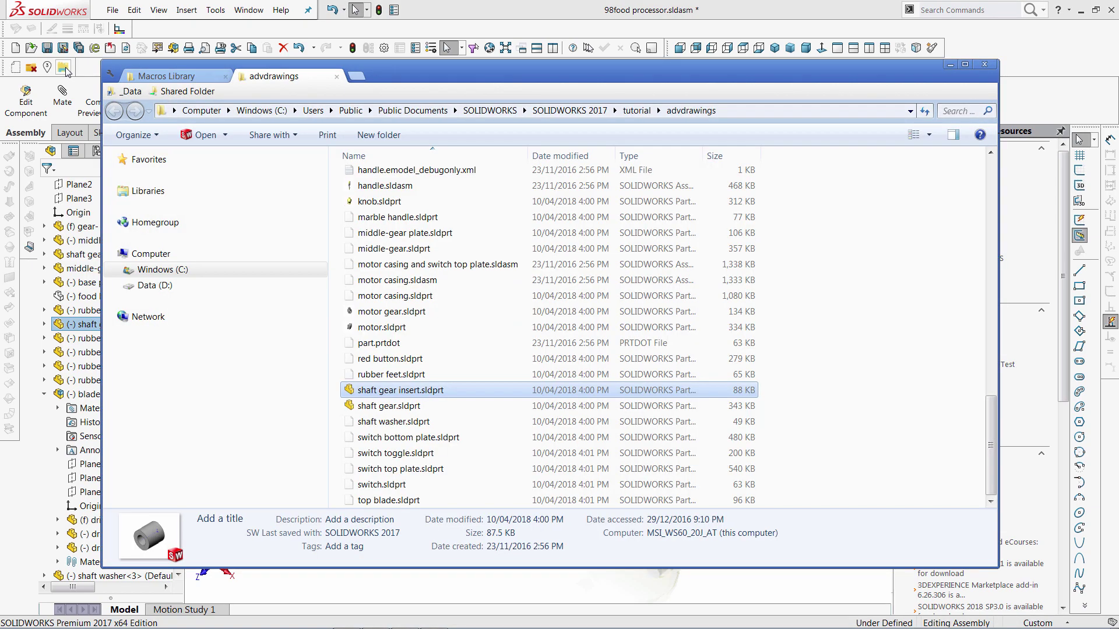
pyautogui.middleClick(270, 79)
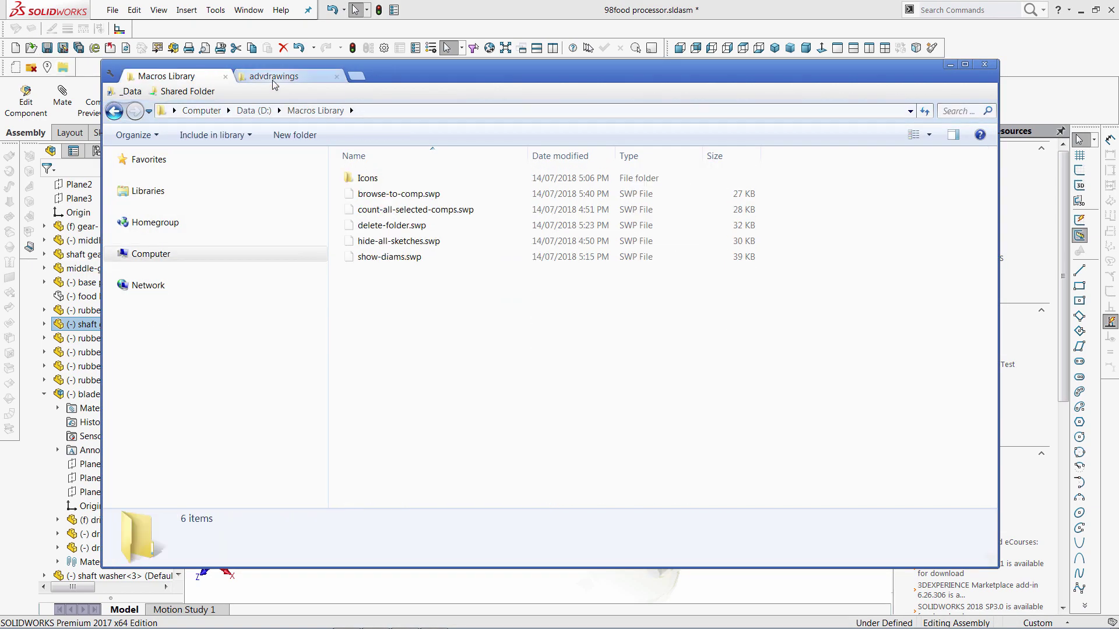
# - Assign the keyboard shortcut Shift+O to the browse-to-comp.swp macro in the SOLIDWORKS customization settings, finding it by searching for "bro"
pyautogui.click(230, 25)
pyautogui.rightClick(269, 65)
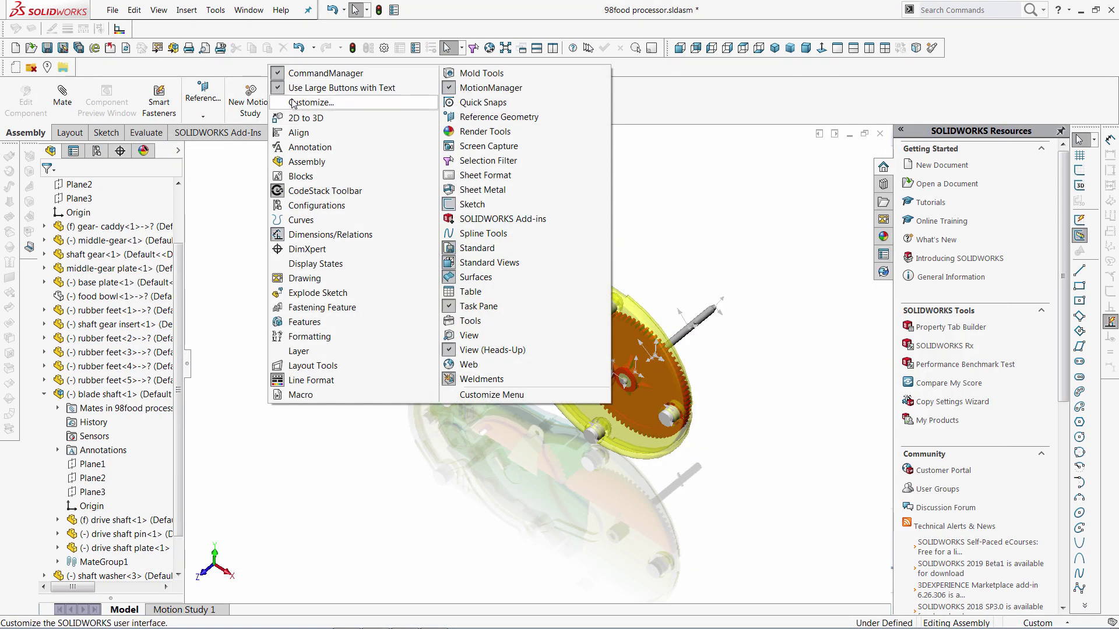
pyautogui.click(291, 102)
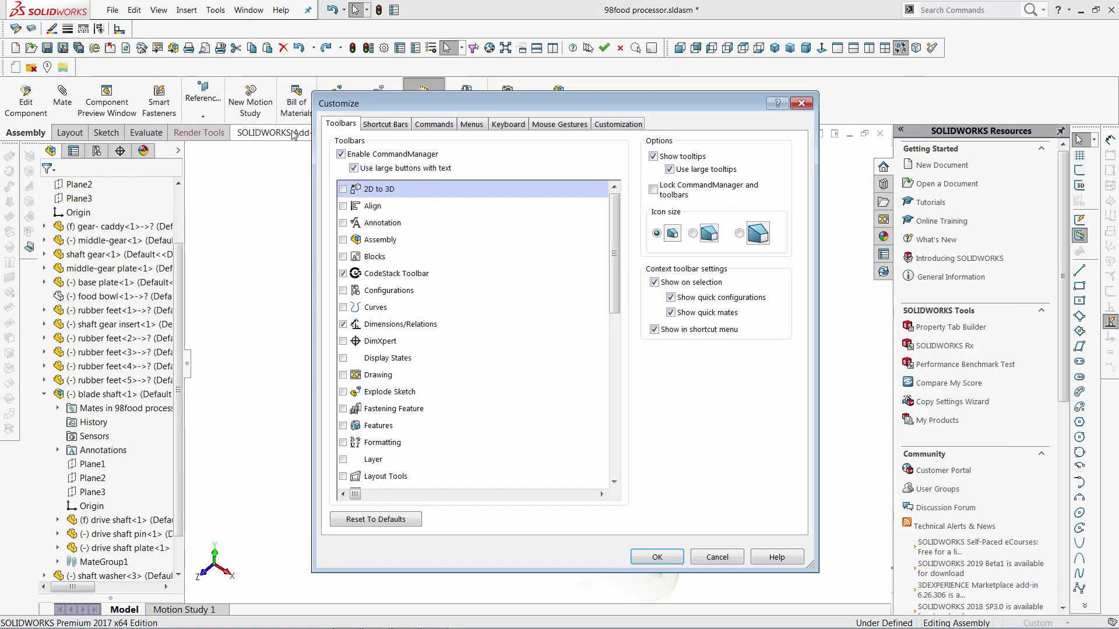
pyautogui.click(506, 126)
pyautogui.click(434, 185)
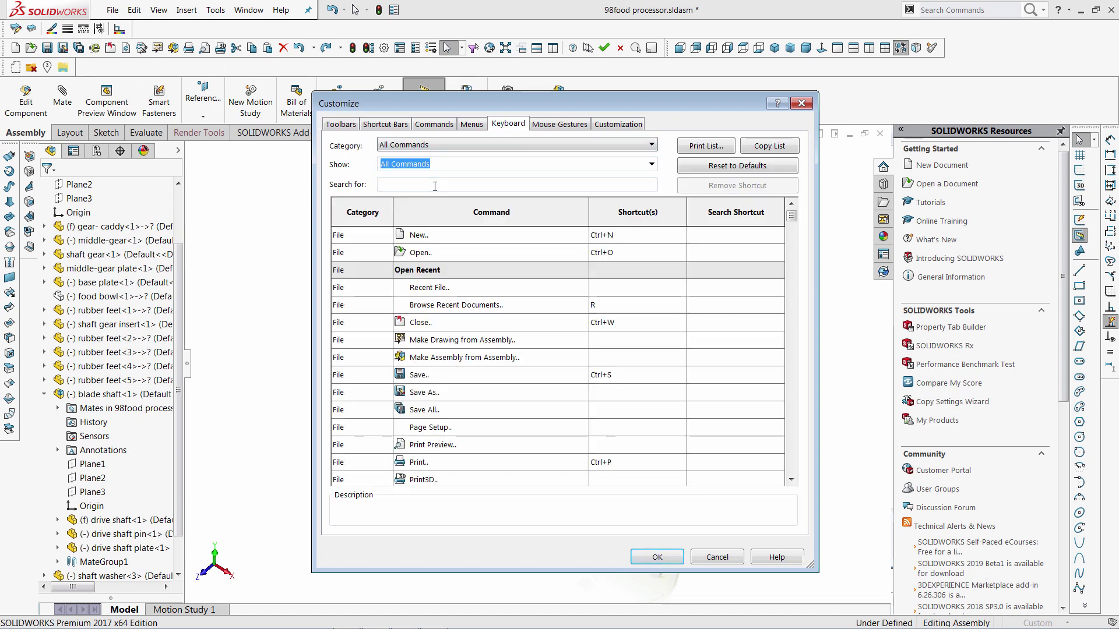
pyautogui.write('bro')
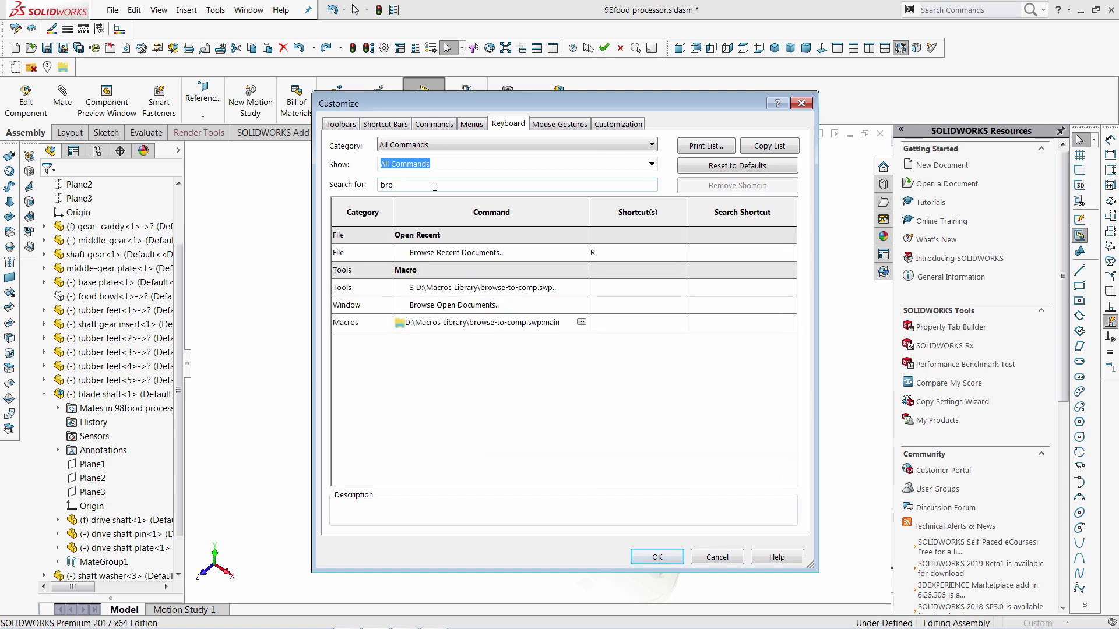
pyautogui.click(653, 324)
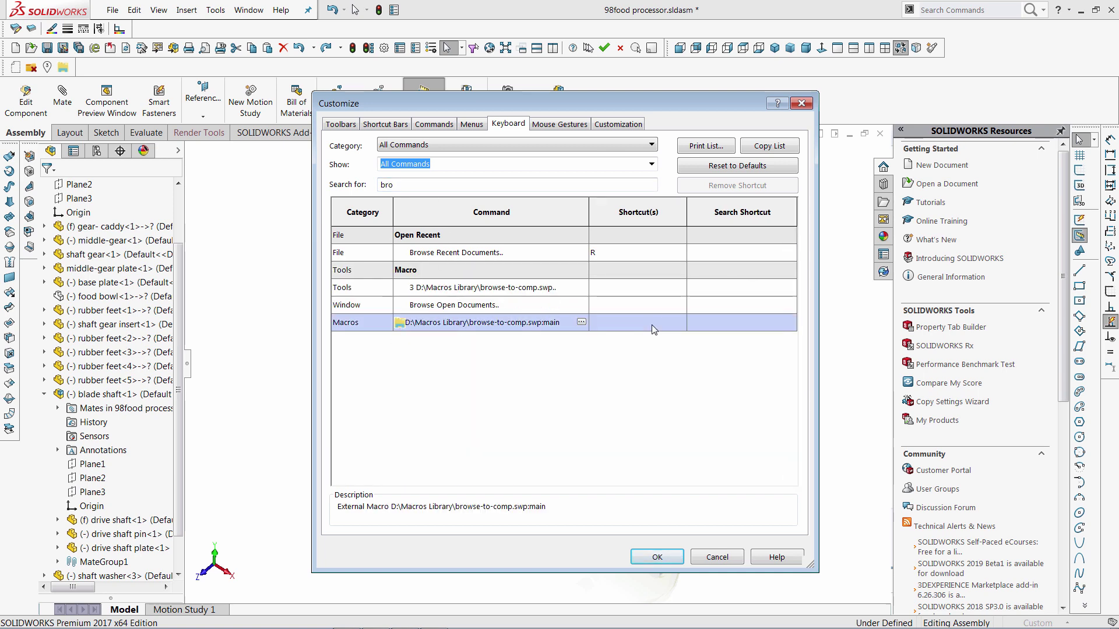
pyautogui.hotkey('shift', 'o')
pyautogui.click(657, 558)
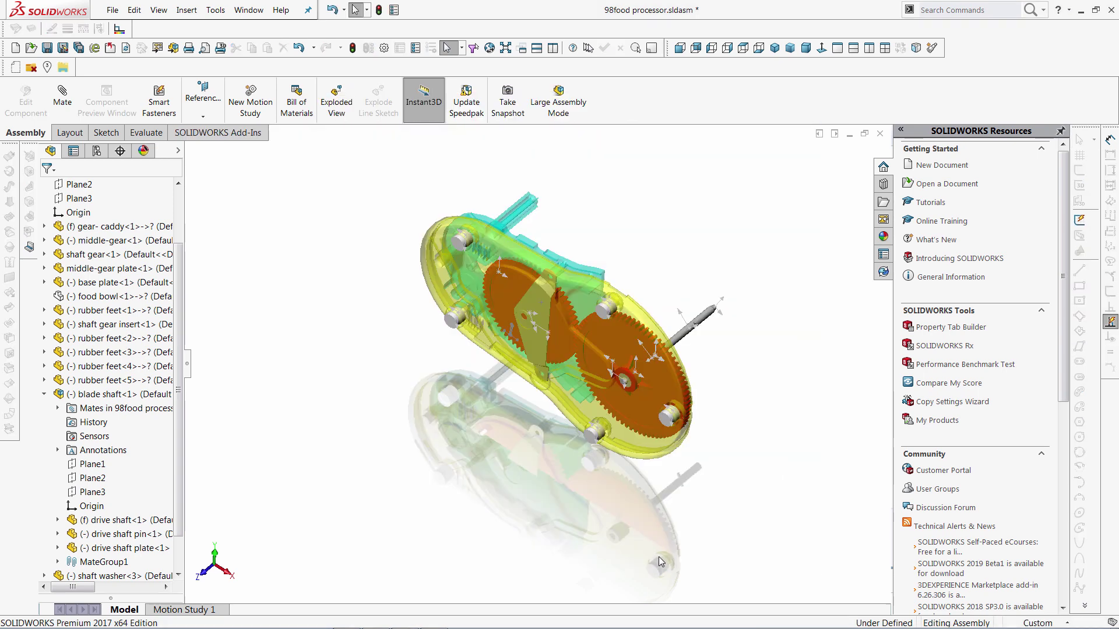
# - Run the browse-to-component macro by its keyboard shortcut on rubber feet<2> and the middle-gear plate, and close the last folder tab
pyautogui.click(94, 338)
pyautogui.hotkey('shift', 'o')
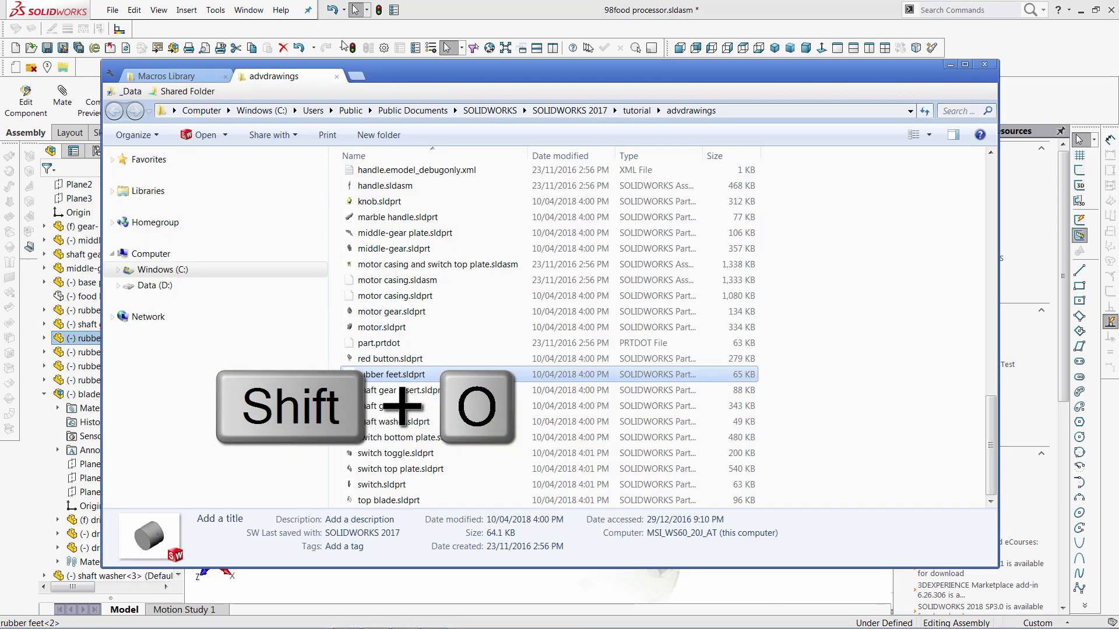
pyautogui.click(344, 34)
pyautogui.click(97, 268)
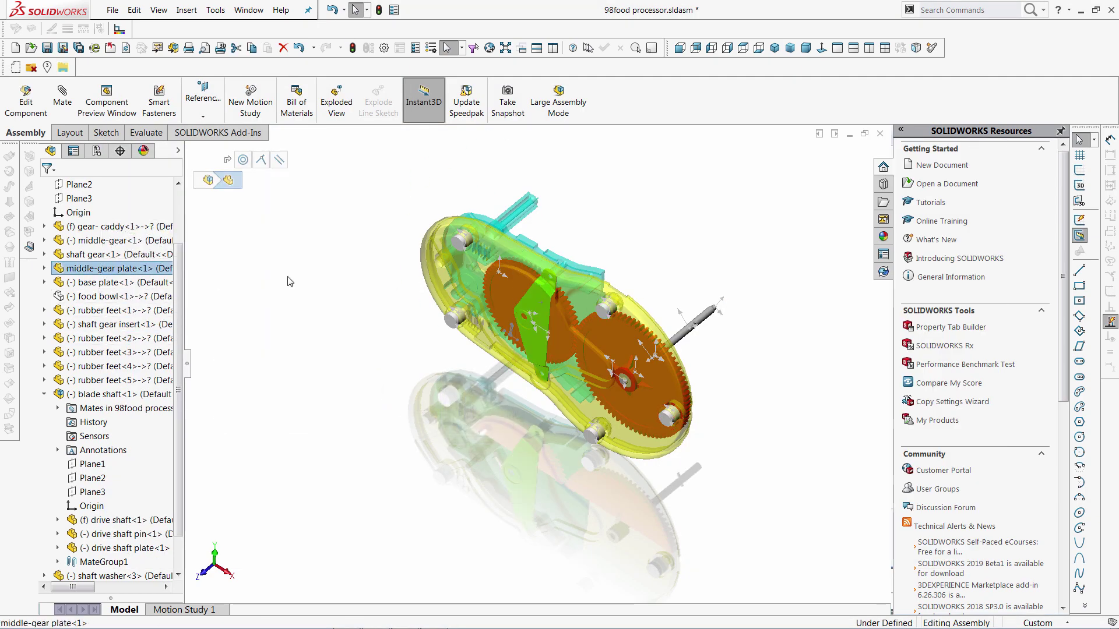
pyautogui.hotkey('shift', 'o')
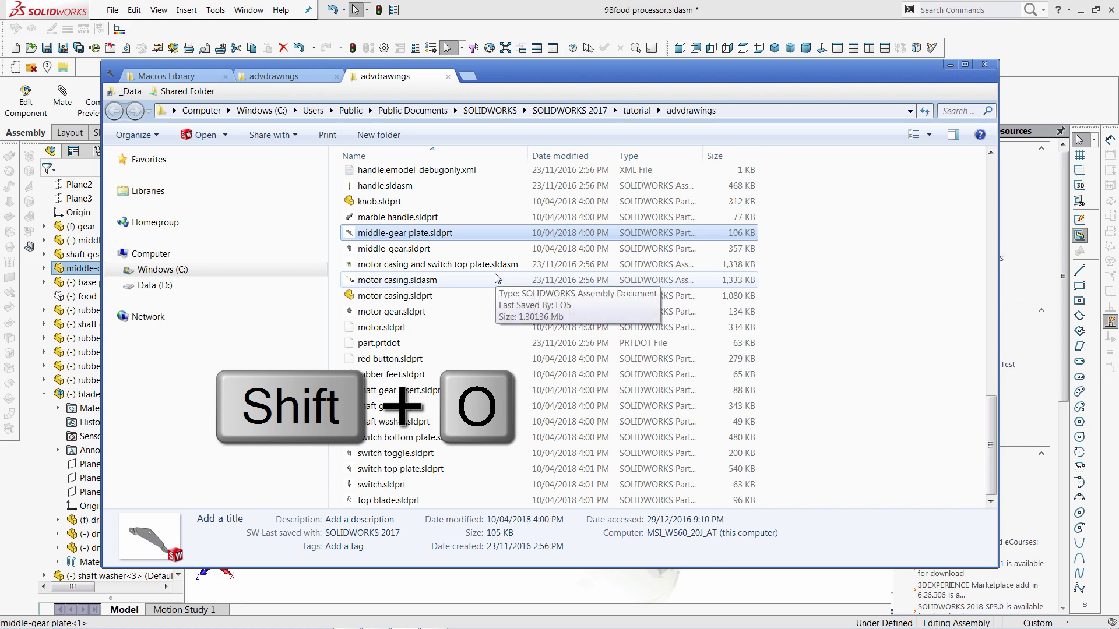
pyautogui.click(448, 76)
pyautogui.moveTo(481, 77); pyautogui.dragTo(514, 79)
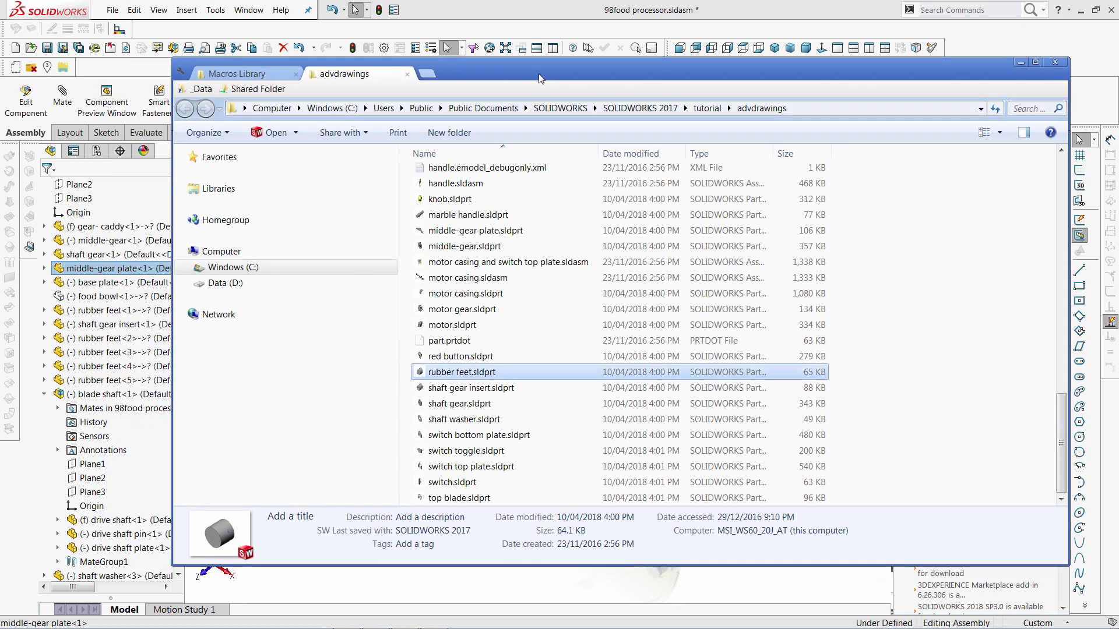
# - Browse to the %appdata%\CodeStack\MyToolbar folder in Windows Explorer
pyautogui.click(824, 108)
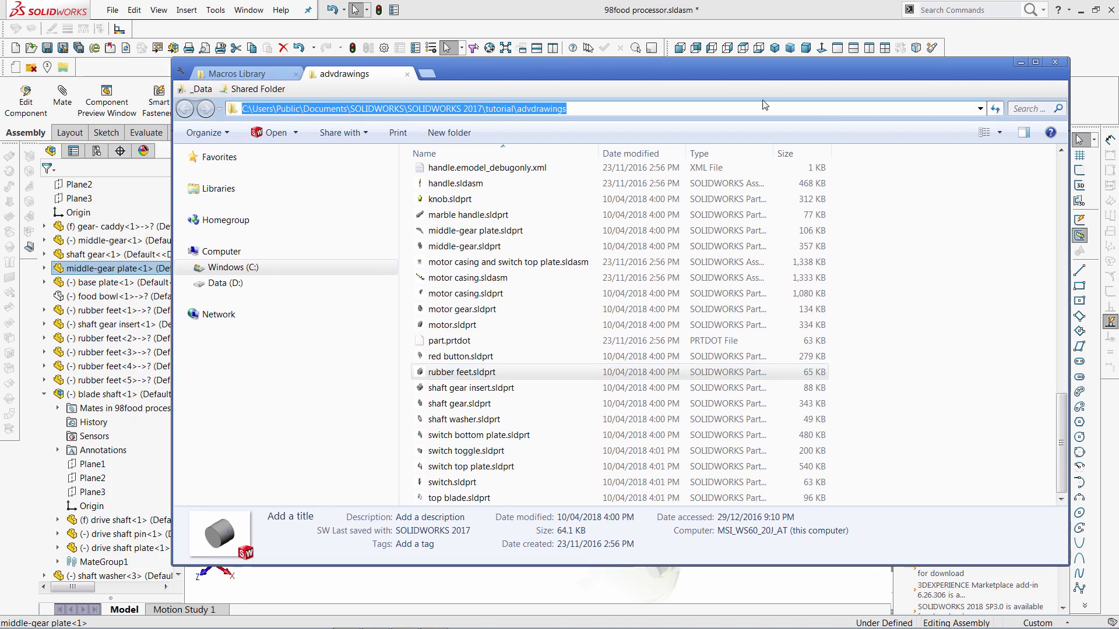
pyautogui.click(104, 71)
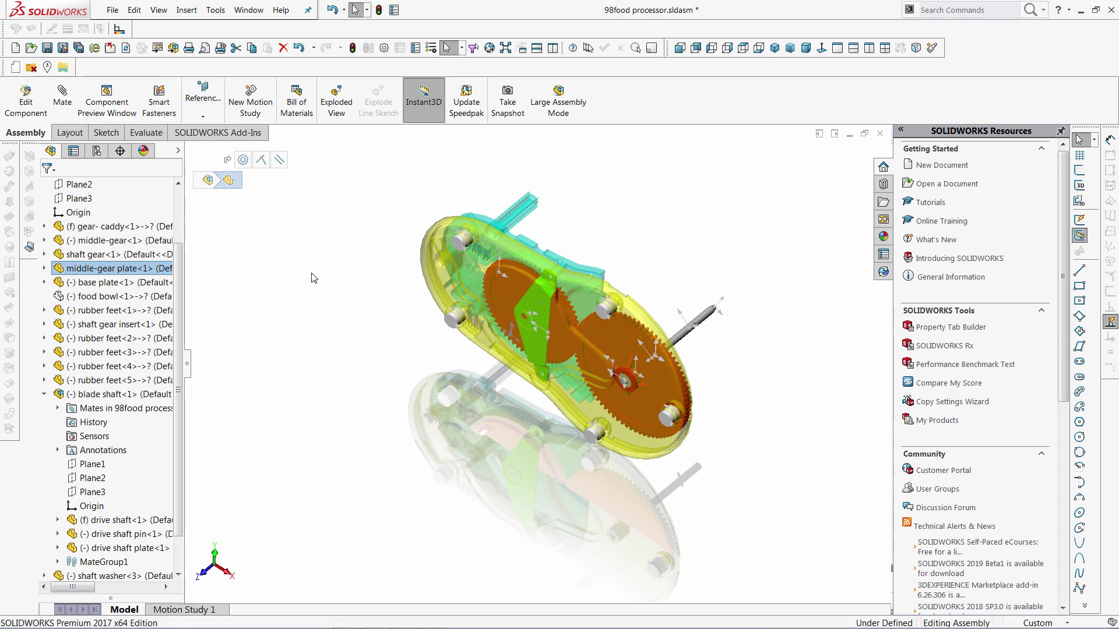
pyautogui.hotkey('alt', 'Tab')
pyautogui.click(819, 109)
pyautogui.write('%appdata%')
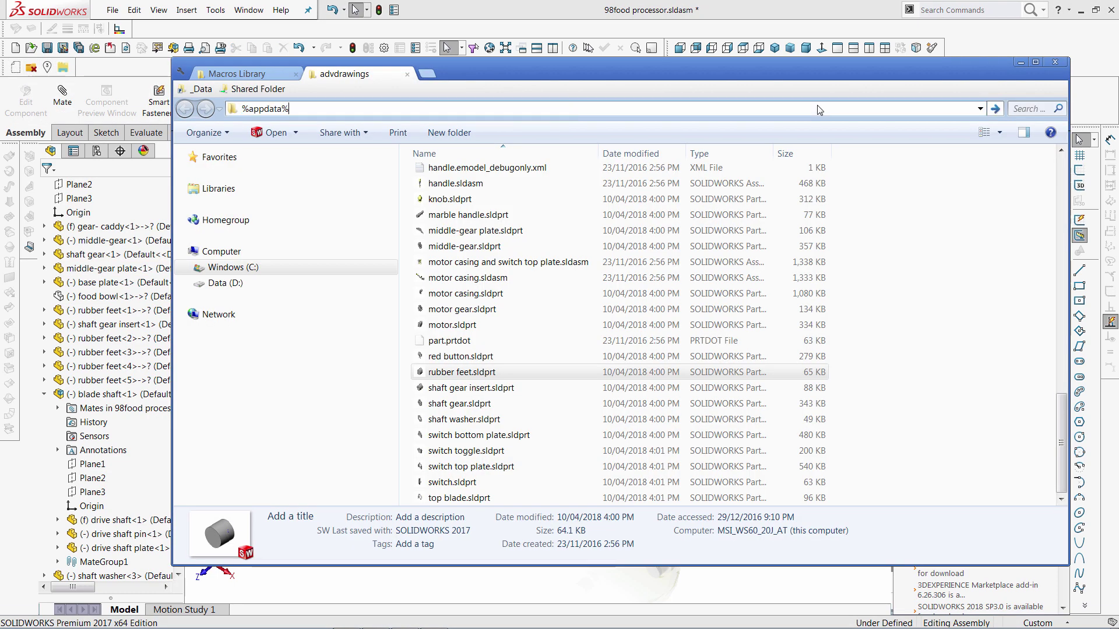
pyautogui.write('\\CodeStack\\my')
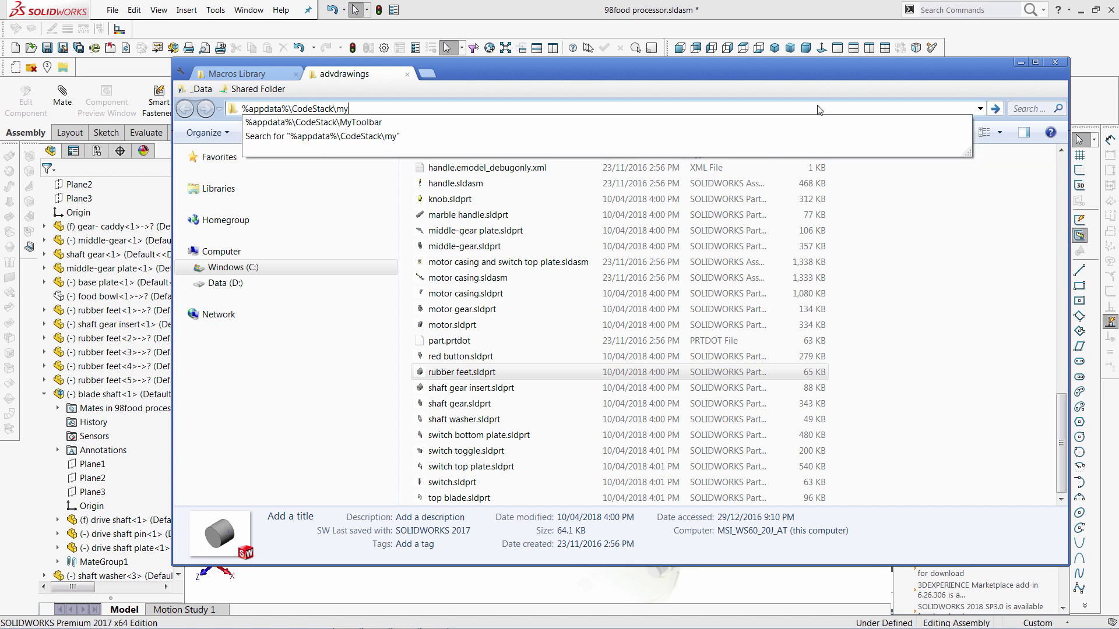
pyautogui.press('Down')
pyautogui.press('Return')
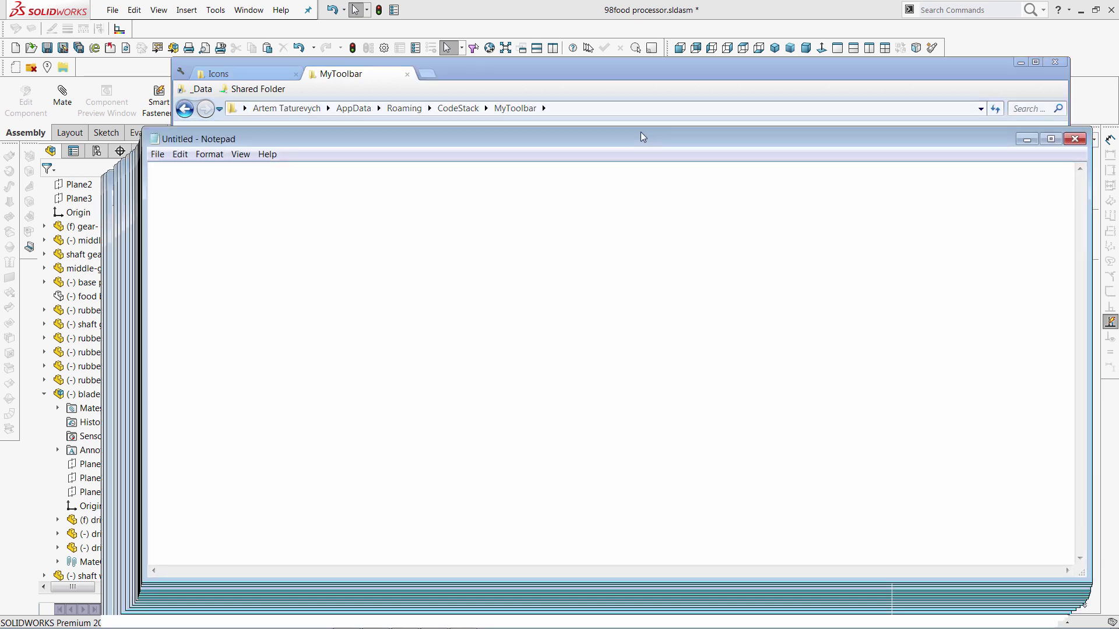
# - Open the toolbar configuration file data.json in Notepad
pyautogui.moveTo(642, 137); pyautogui.dragTo(635, 118)
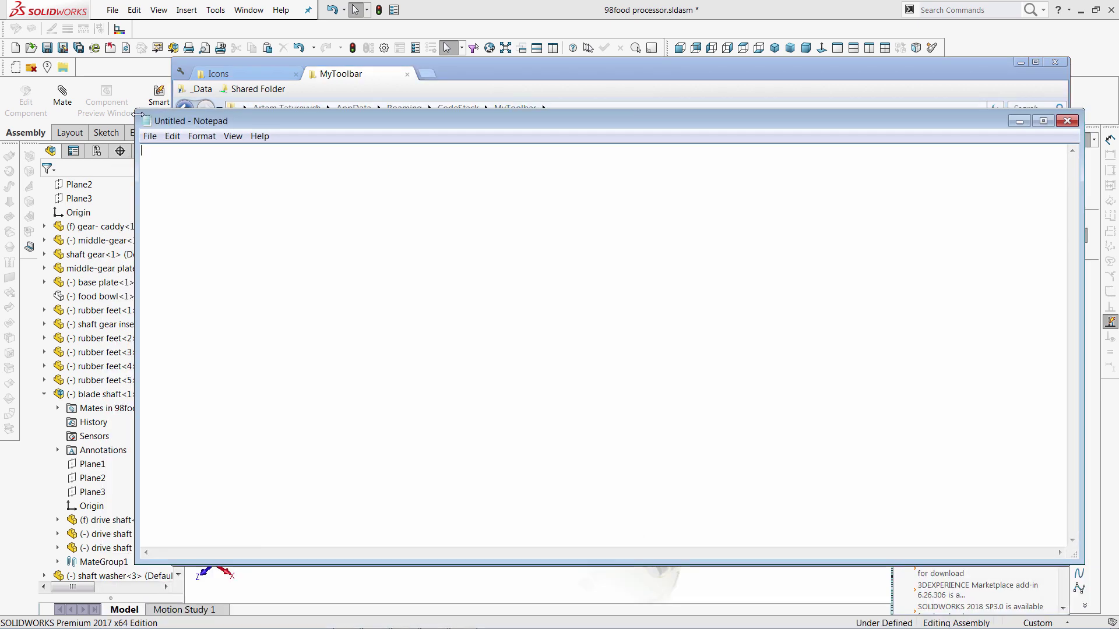
pyautogui.moveTo(133, 109); pyautogui.dragTo(152, 129)
pyautogui.click(594, 74)
# - Set the group's Title to "Feature Manager Tools Toolbar" and its Description to "Additional commands for feature manager"
pyautogui.moveTo(612, 188); pyautogui.dragTo(166, 192)
pyautogui.moveTo(259, 211); pyautogui.dragTo(370, 211)
pyautogui.write('Feature Manager Tools Tool')
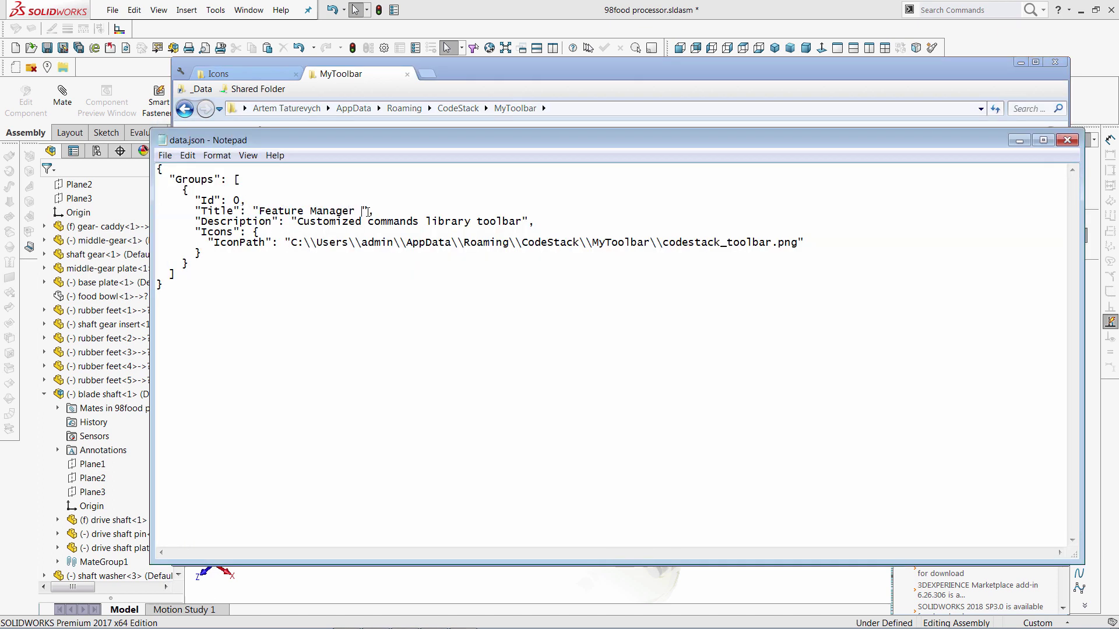
pyautogui.write('bar')
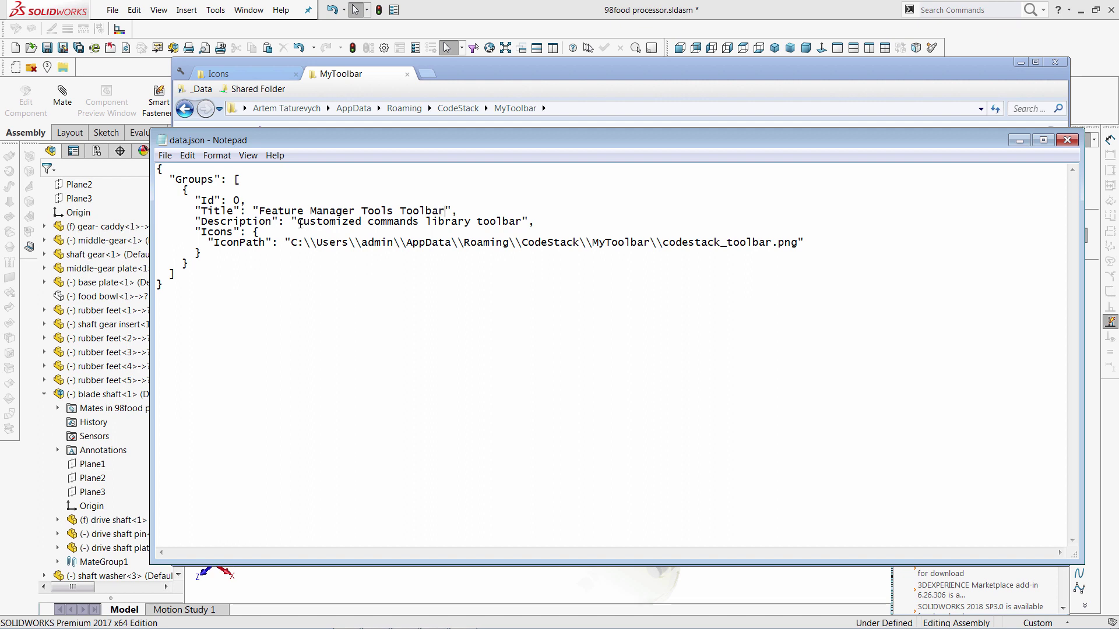
pyautogui.moveTo(297, 221); pyautogui.dragTo(523, 220)
pyautogui.write('Additional command')
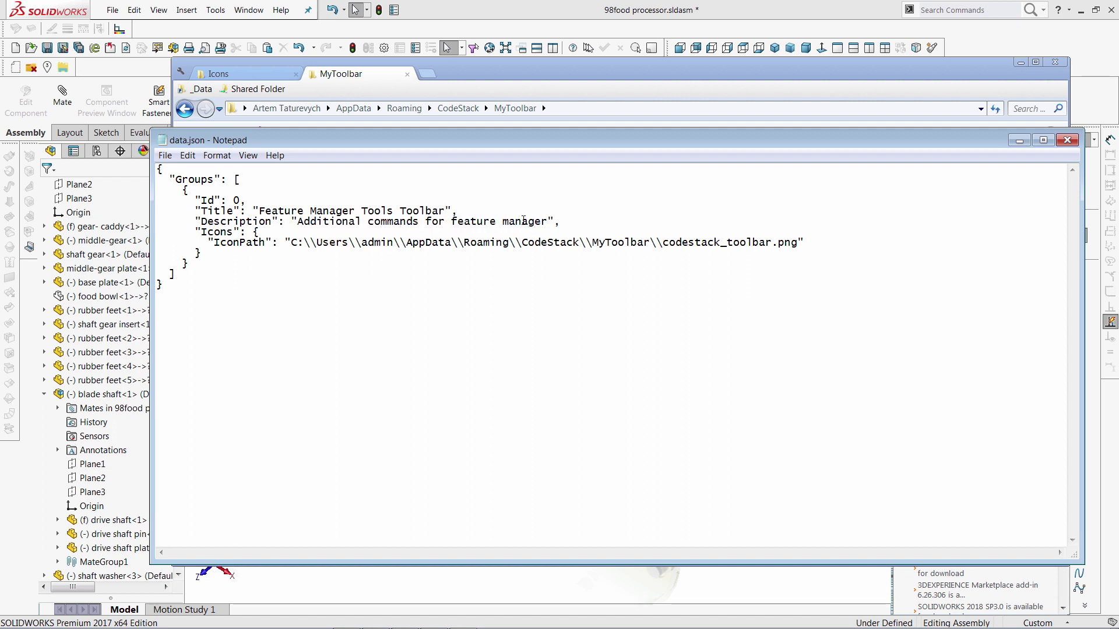
# - Copy the full path of feature-manager-tools.png in the Icons folder from the file's properties
pyautogui.click(221, 73)
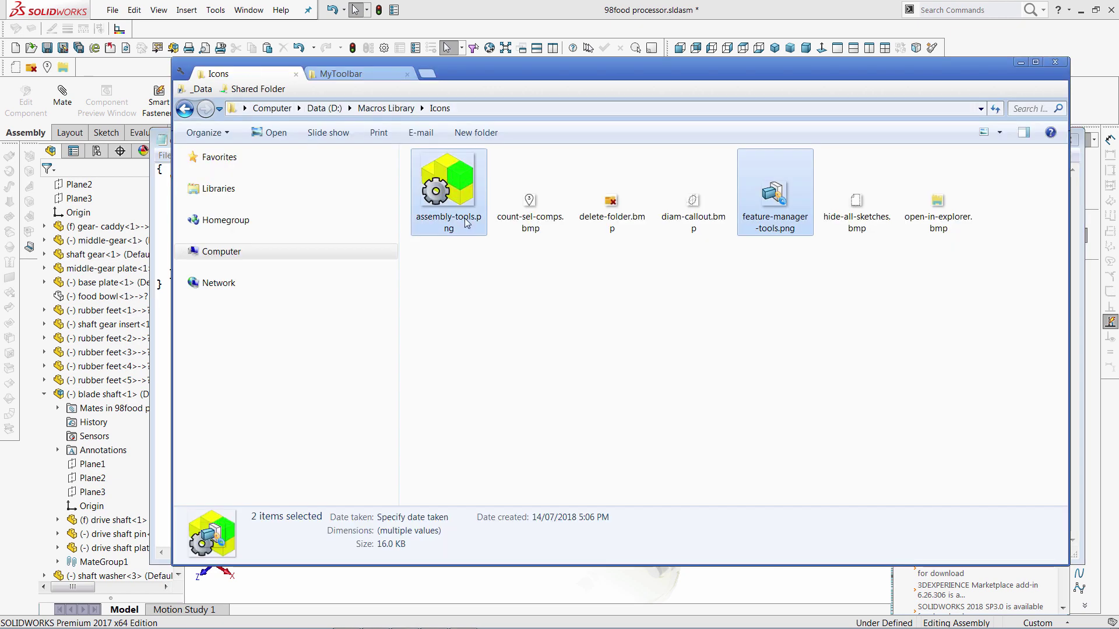
pyautogui.click(781, 213)
pyautogui.rightClick(780, 213)
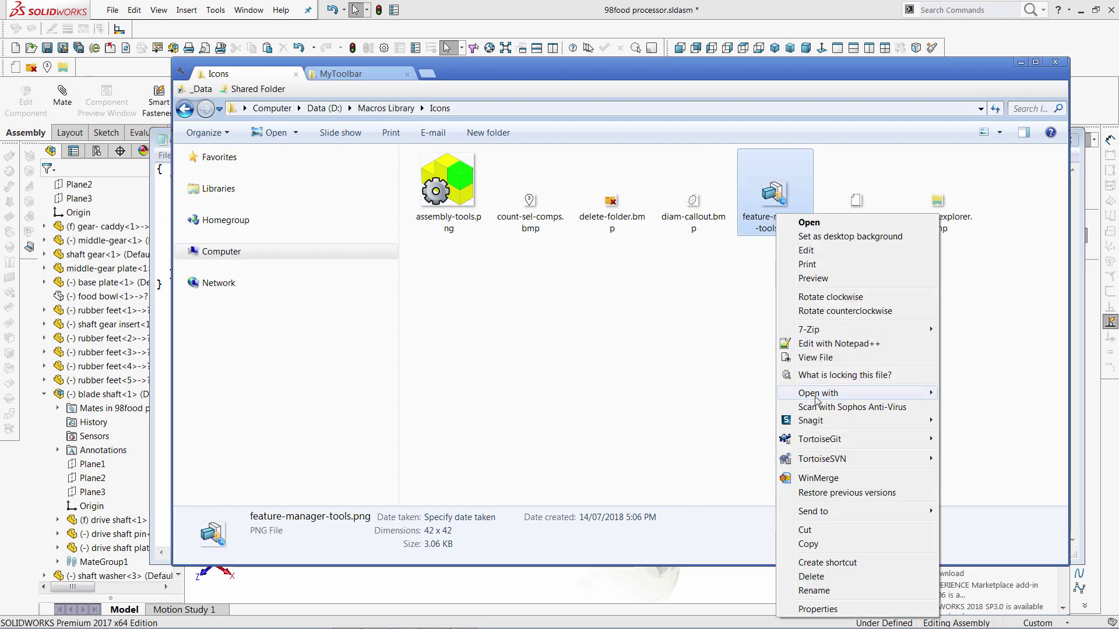
pyautogui.click(827, 609)
pyautogui.click(839, 247)
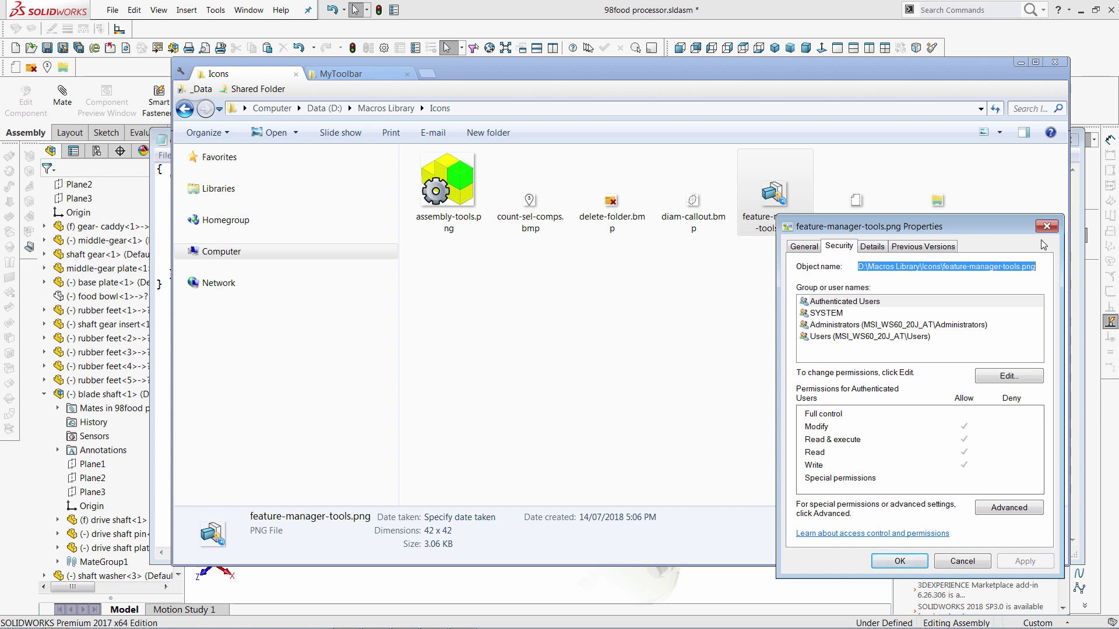
pyautogui.click(1047, 226)
# - Replace the group's IconPath in data.json with "D:\\Macros Library\\Icons\\feature-manager-tools.png", doubling every backslash
pyautogui.click(165, 205)
pyautogui.moveTo(291, 242); pyautogui.dragTo(797, 242)
pyautogui.write('D:\\Macros Library\\Icons\\feature-manager-tools.png')
pyautogui.click(309, 243)
pyautogui.write('\\')
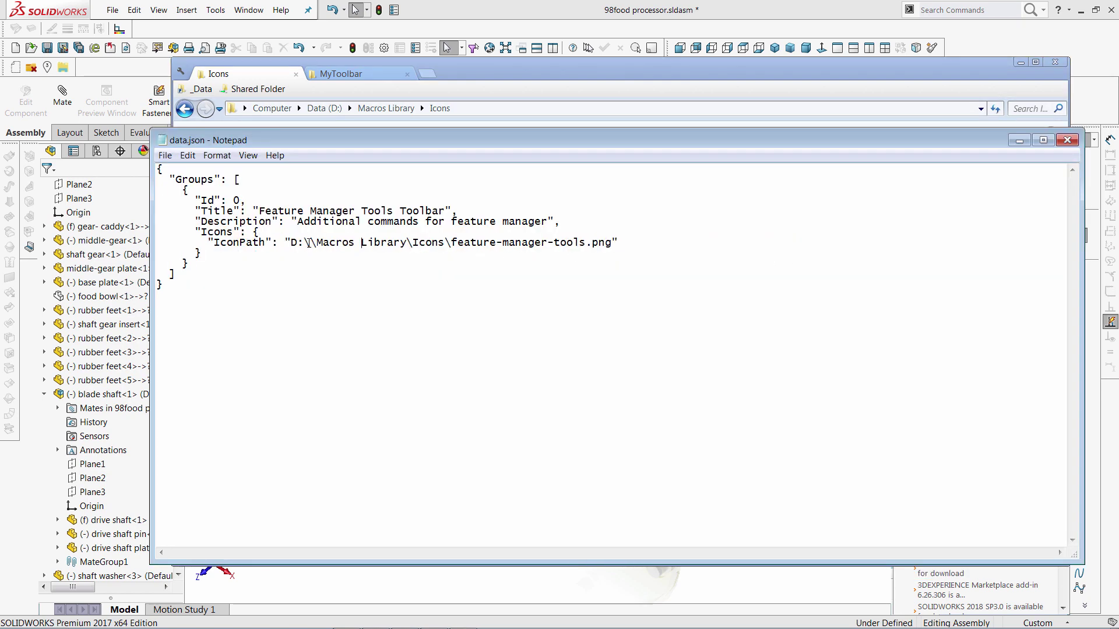
pyautogui.hotkey('ctrl', 'Right')
pyautogui.hotkey('ctrl', 'Right')
pyautogui.write('\\')
pyautogui.hotkey('ctrl', 'Right')
pyautogui.write('\\')
pyautogui.hotkey('ctrl', 'Right')
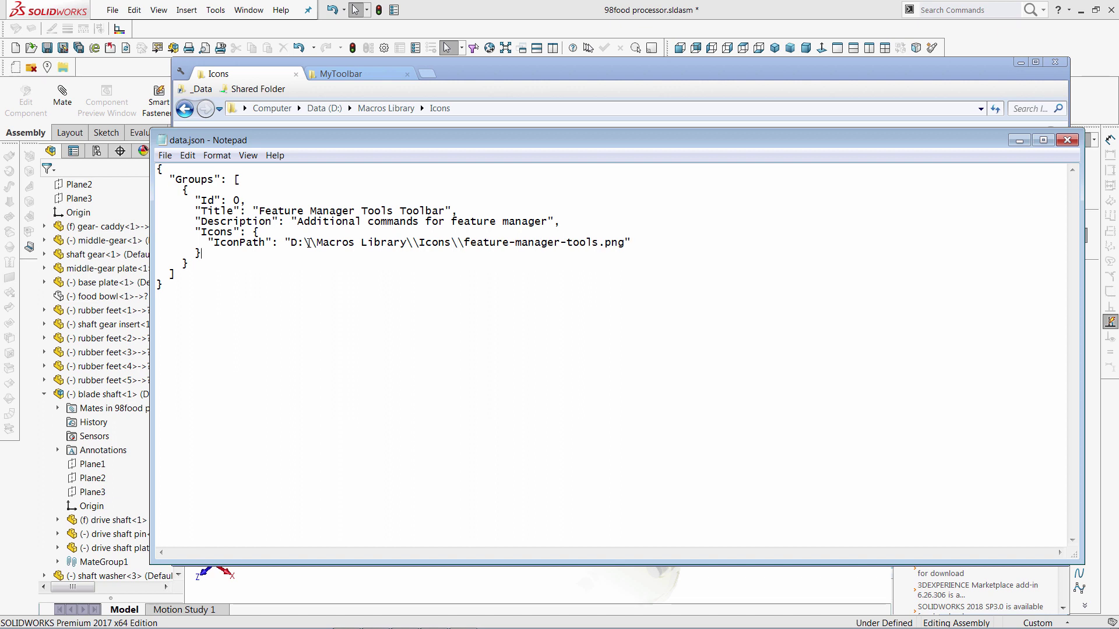
# - Duplicate the group block after the first one, separated by a comma, and give the copy Id 1
pyautogui.press('Down')
pyautogui.press('Down')
pyautogui.hotkey('shift', 'Left')
pyautogui.hotkey('shift', 'Up')
pyautogui.hotkey('shift', 'Up')
pyautogui.hotkey('shift', 'Up')
pyautogui.hotkey('shift', 'Up')
pyautogui.hotkey('shift', 'Up')
pyautogui.hotkey('shift', 'Up')
pyautogui.hotkey('shift', 'Up')
pyautogui.hotkey('ctrl', 'c')
pyautogui.press('Right')
pyautogui.hotkey('ctrl', 'v')
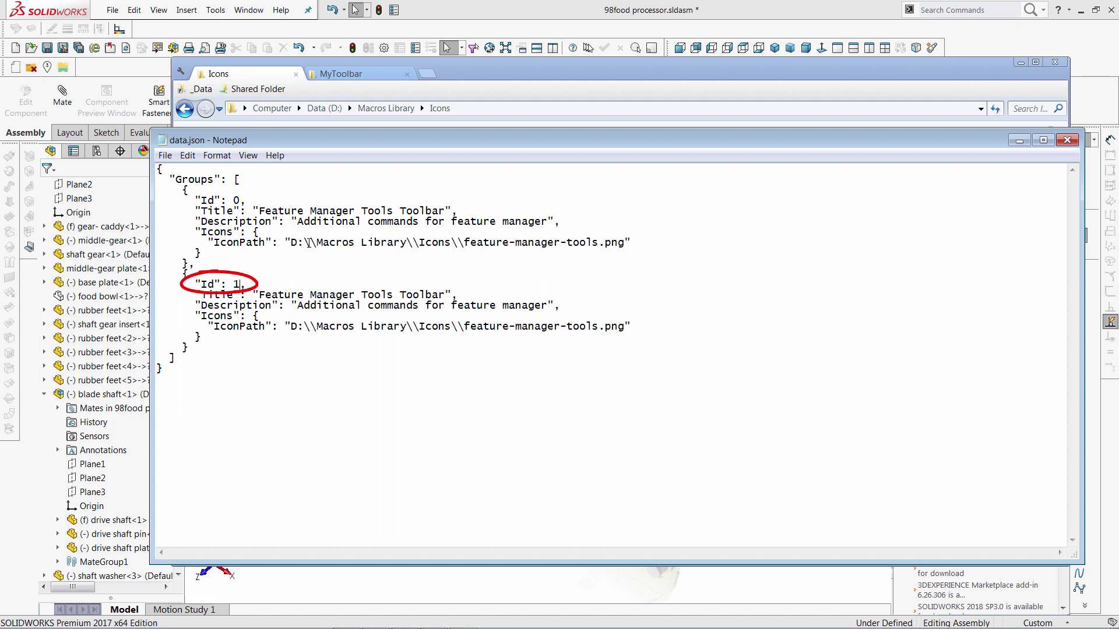
# - Set the second group's Title to "Assembly Tools Toolbar" and its Description to "Additional commands for assembly"
pyautogui.press('Down')
pyautogui.press('Right')
pyautogui.press('Right')
pyautogui.press('Right')
pyautogui.hotkey('shift', 'Right')
pyautogui.hotkey('shift', 'Right')
pyautogui.hotkey('shift', 'Right')
pyautogui.hotkey('shift', 'Right')
pyautogui.hotkey('shift', 'Right')
pyautogui.hotkey('shift', 'Right')
pyautogui.hotkey('shift', 'Right')
pyautogui.hotkey('shift', 'Right')
pyautogui.hotkey('shift', 'Right')
pyautogui.hotkey('shift', 'Right')
pyautogui.hotkey('shift', 'Right')
pyautogui.hotkey('shift', 'Right')
pyautogui.hotkey('shift', 'Right')
pyautogui.hotkey('shift', 'Right')
pyautogui.hotkey('shift', 'Right')
pyautogui.write('Assembly')
pyautogui.press('Down')
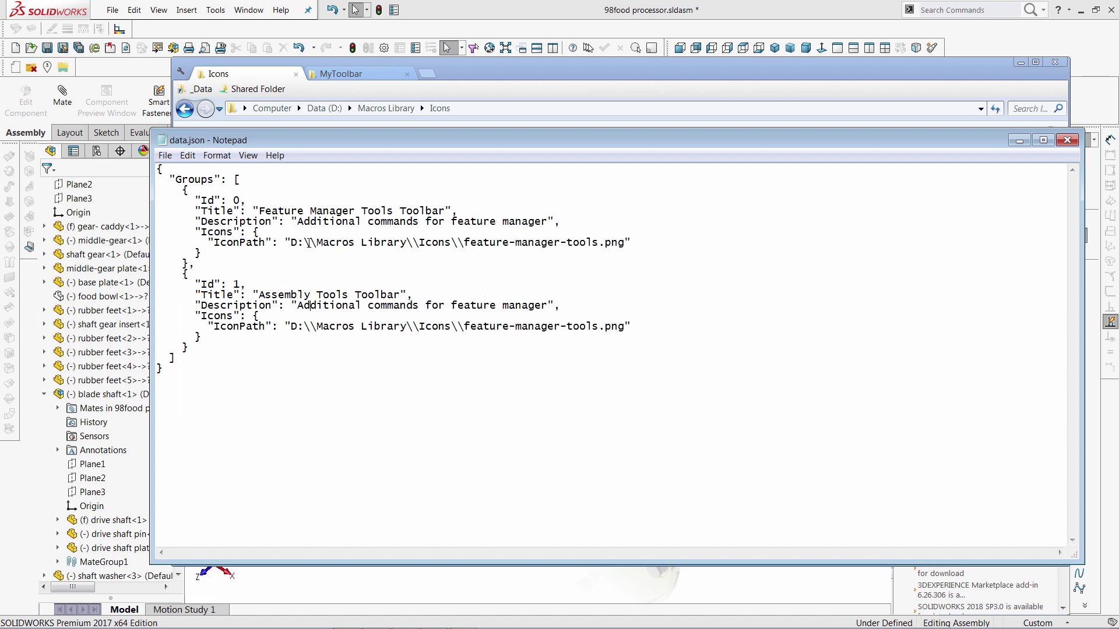
pyautogui.write('assembly')
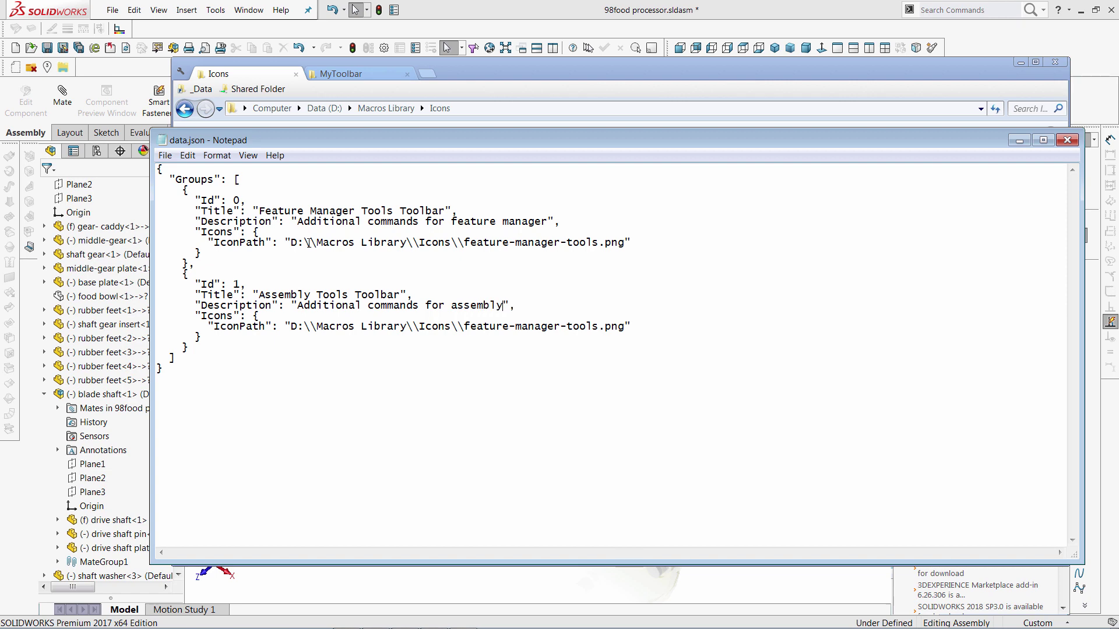
# - Copy the file name assembly-tools.png from the Icons folder and use it in the second group's IconPath, replacing feature-manager-tools.png
pyautogui.click(255, 78)
pyautogui.click(462, 203)
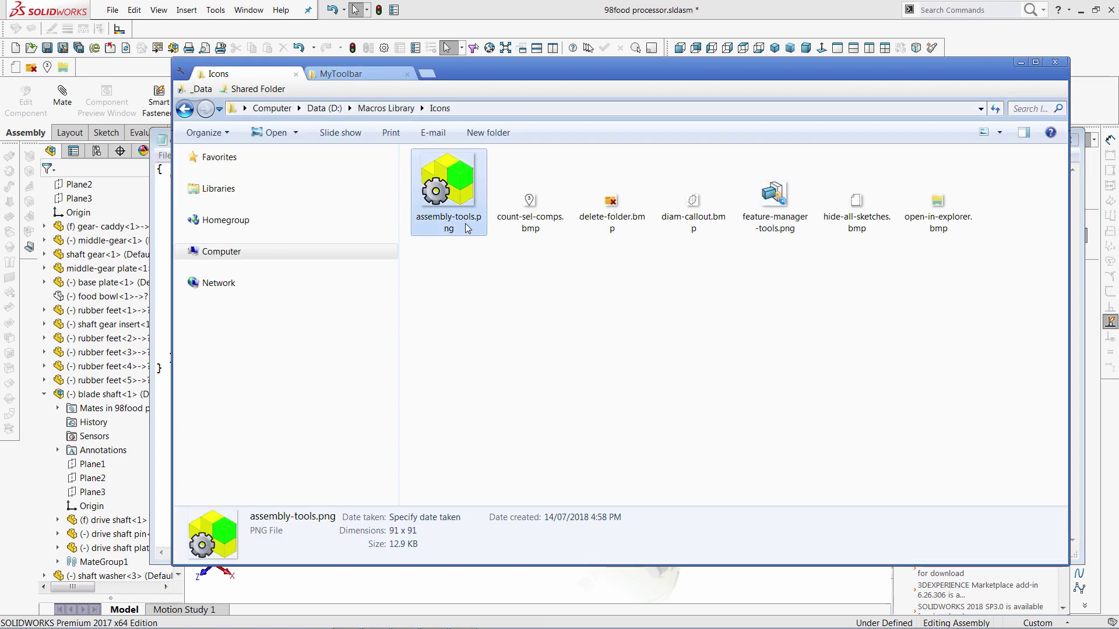
pyautogui.press('F2')
pyautogui.hotkey('ctrl', 'a')
pyautogui.hotkey('ctrl', 'c')
pyautogui.click(490, 272)
pyautogui.click(164, 245)
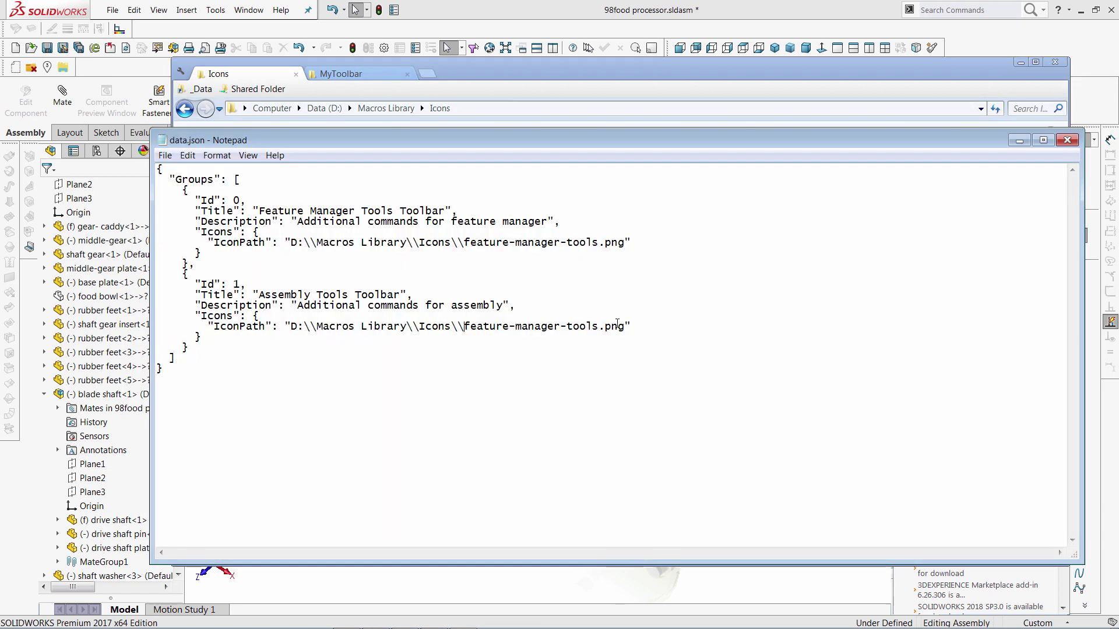
pyautogui.moveTo(625, 326); pyautogui.dragTo(464, 326)
pyautogui.hotkey('ctrl', 'v')
pyautogui.click(1021, 141)
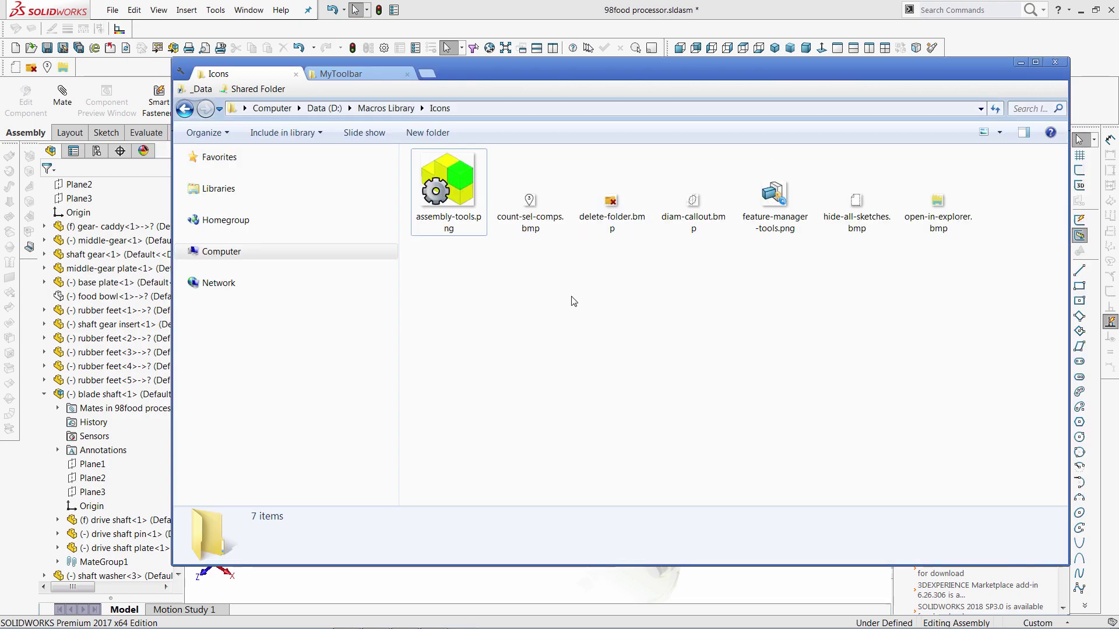
# - Close SOLIDWORKS without saving the modified documents and start it again
pyautogui.doubleClick(542, 71)
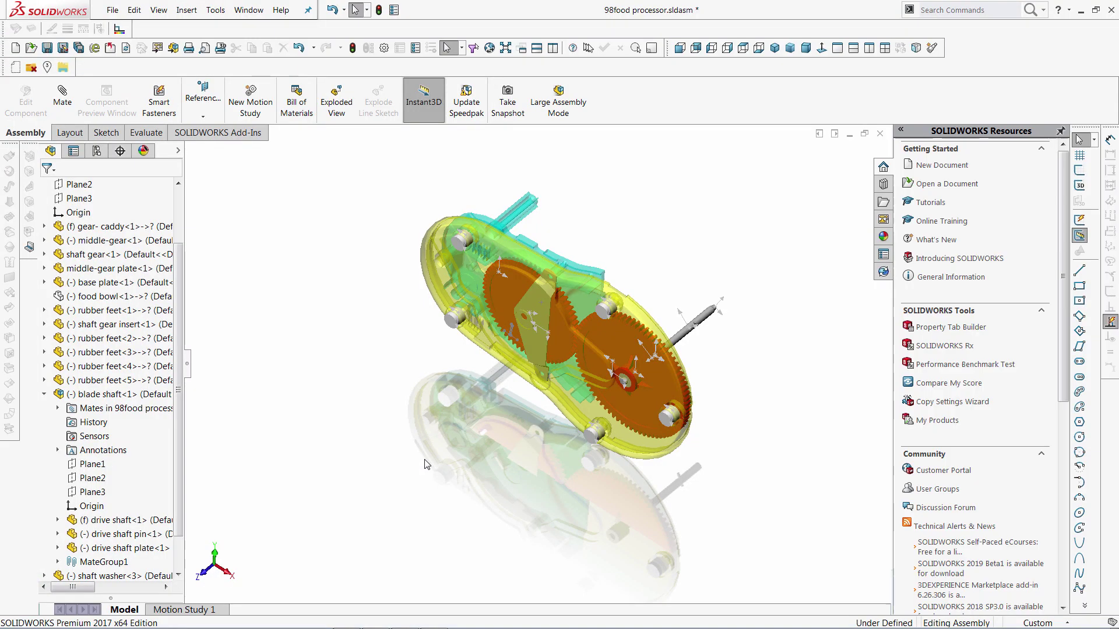
pyautogui.click(1113, 13)
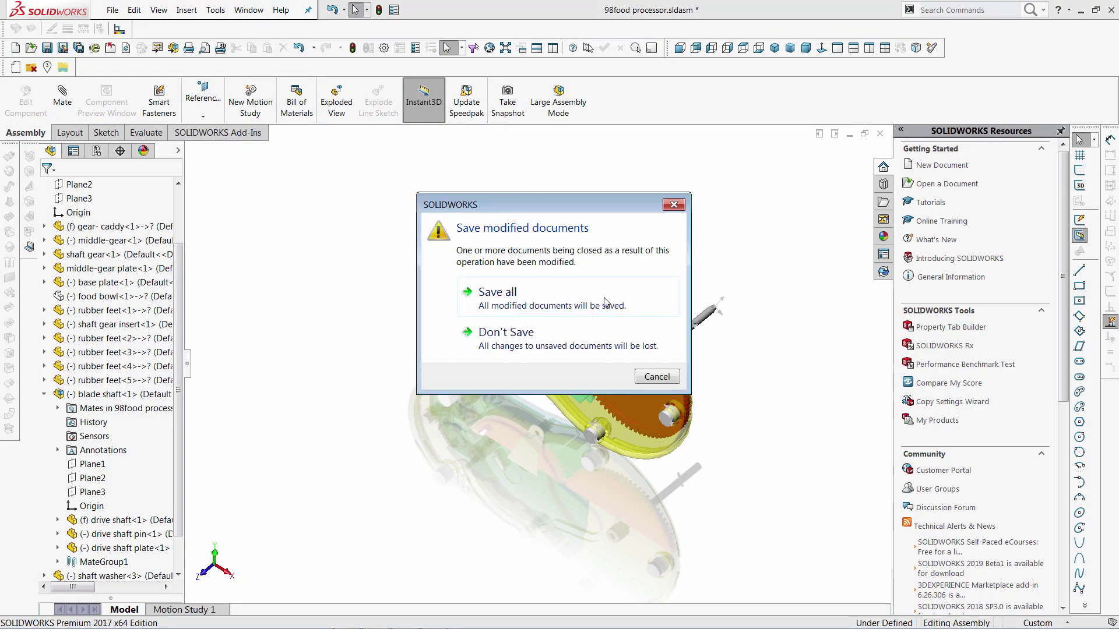
pyautogui.click(540, 328)
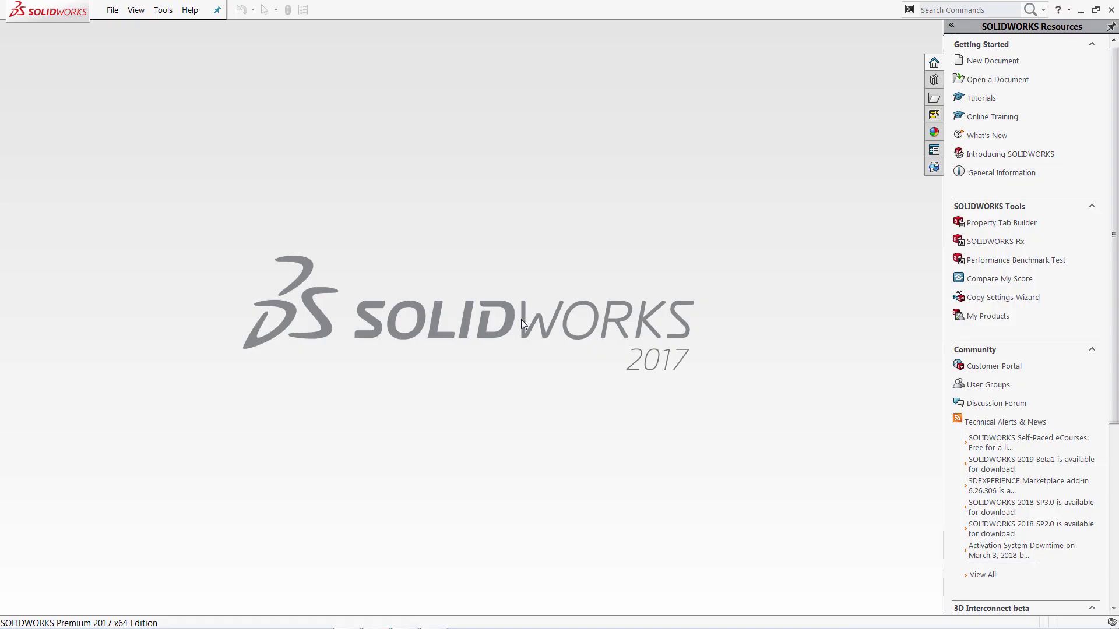
# - Open the recent assembly 98food processor.sldasm and show the Assembly Tools Toolbar
pyautogui.click(113, 10)
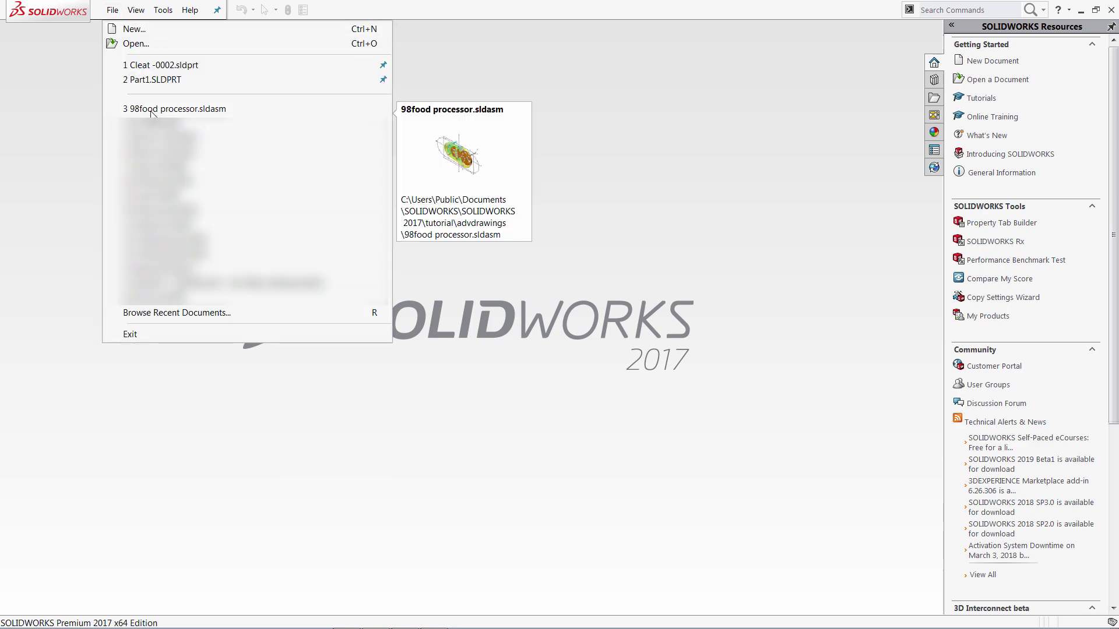
pyautogui.click(150, 111)
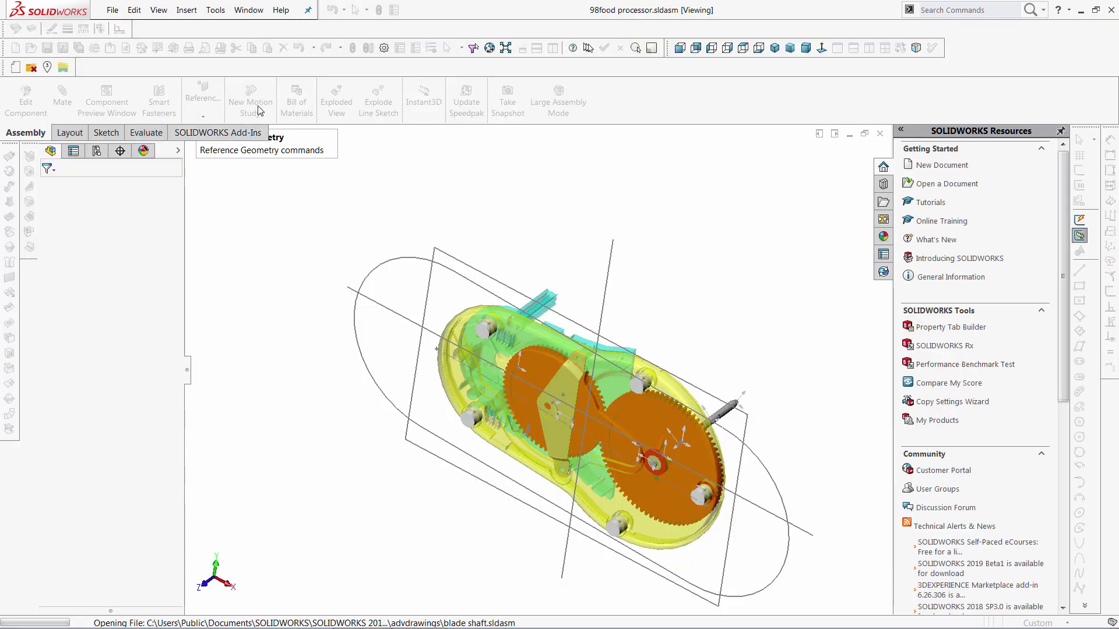
pyautogui.rightClick(287, 70)
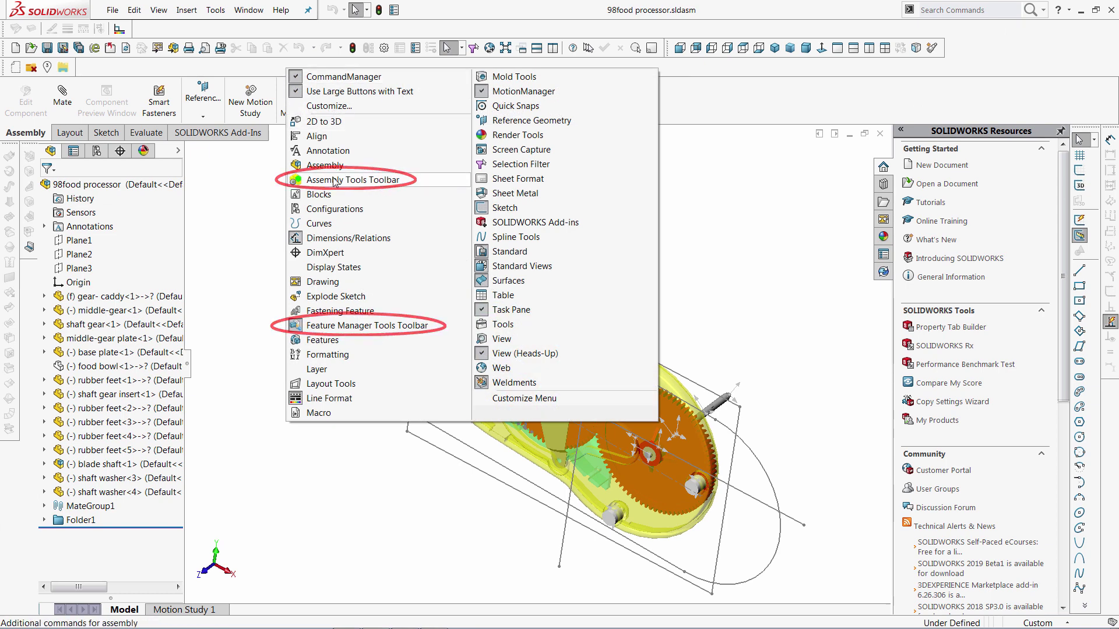
pyautogui.click(334, 180)
# - Start toolbar customization and move the pin-icon and "Browse to component file" macro buttons onto the Assembly Tools Toolbar
pyautogui.rightClick(240, 76)
pyautogui.click(283, 114)
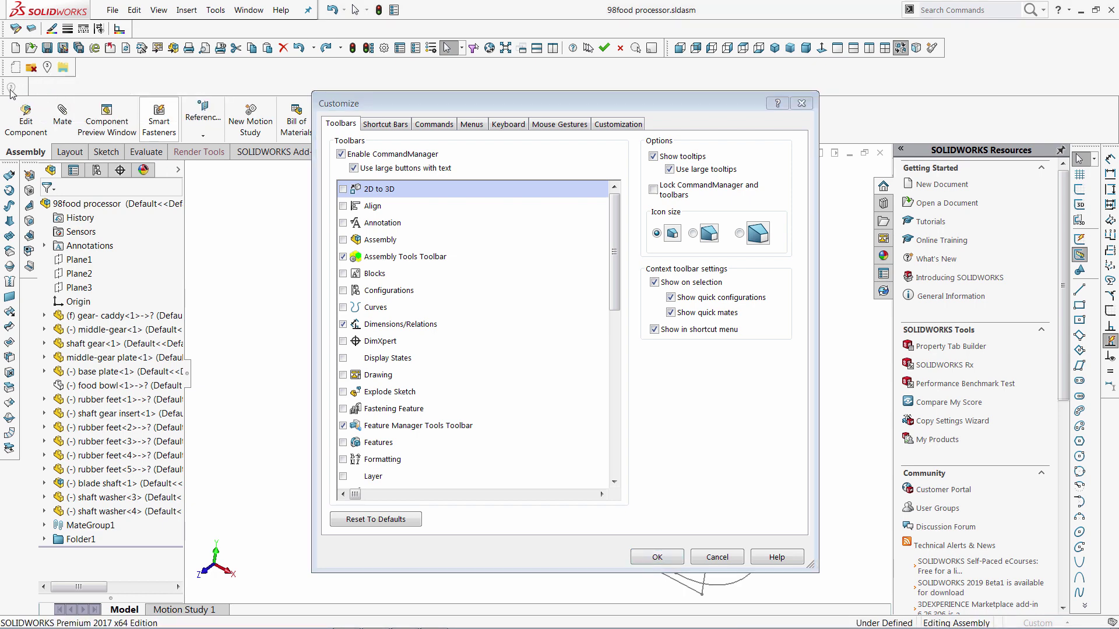
pyautogui.click(47, 67)
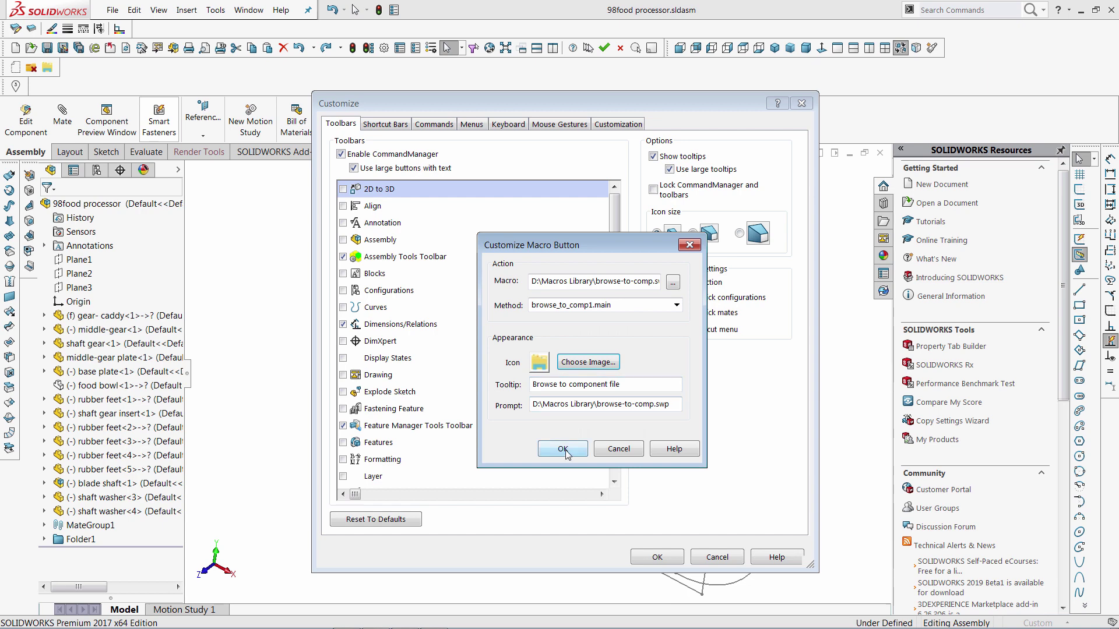
pyautogui.click(562, 449)
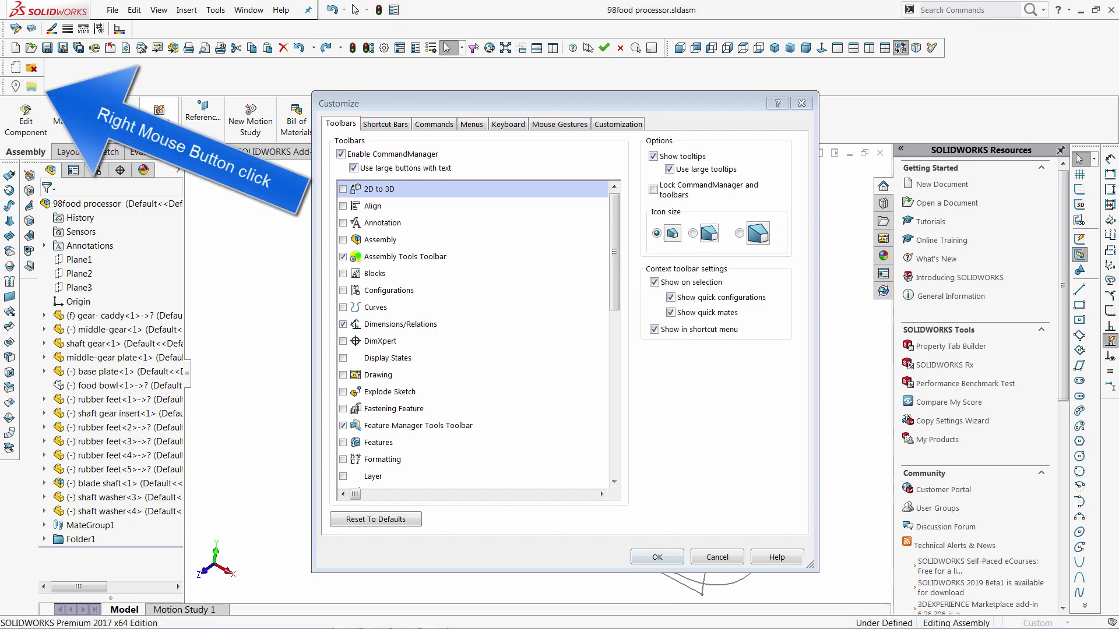
# - Check the properties of the "Browse to component file" macro button, and remove the hide-all-sketches.swp button from its toolbar
pyautogui.rightClick(36, 91)
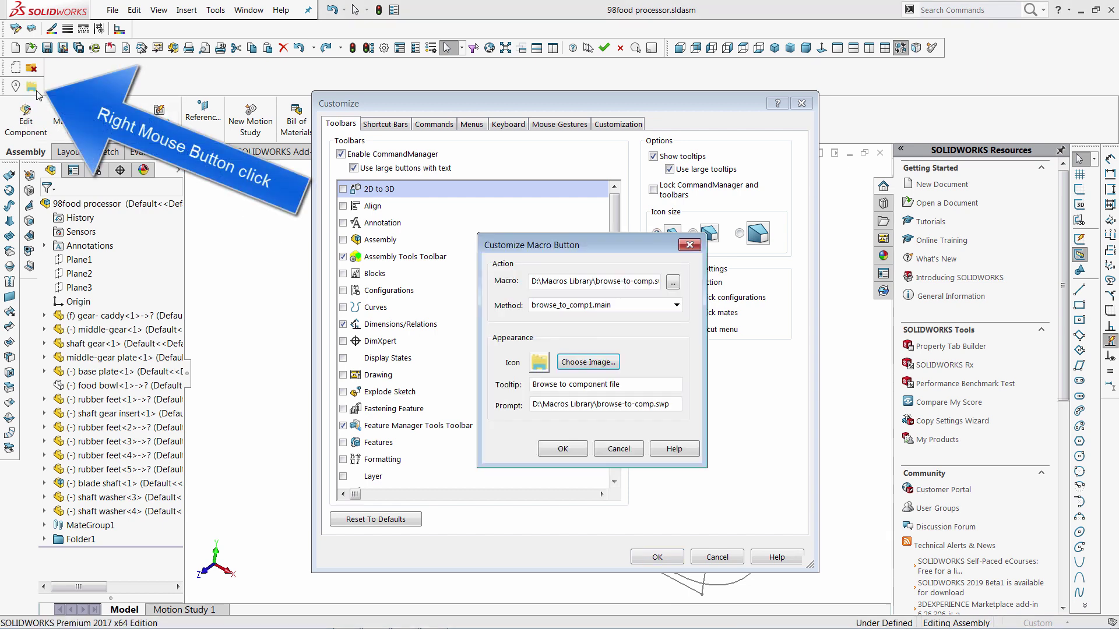
pyautogui.click(623, 450)
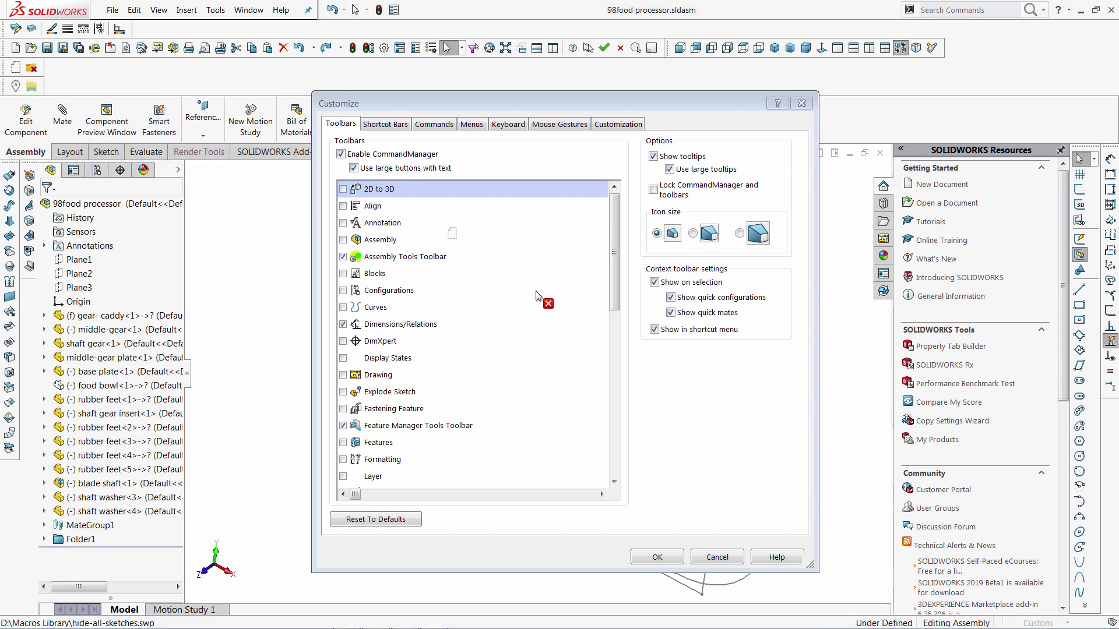
pyautogui.moveTo(537, 295); pyautogui.dragTo(678, 402)
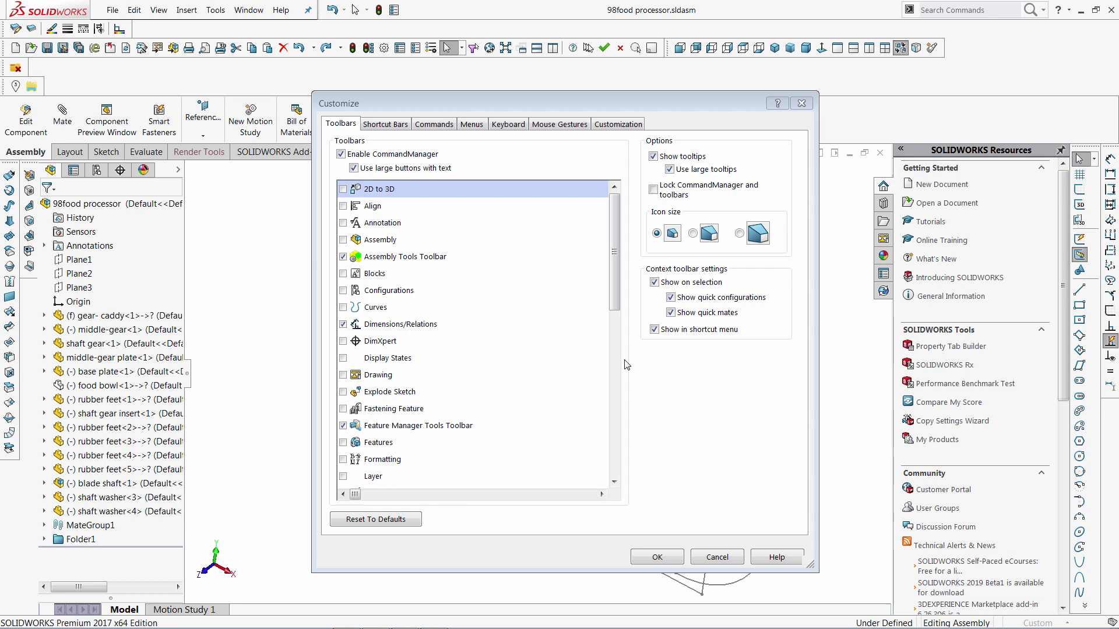
# - Check the "Show diameters" macro button's properties among the Evaluate commands, delete the button, and apply the toolbar customization
pyautogui.click(140, 155)
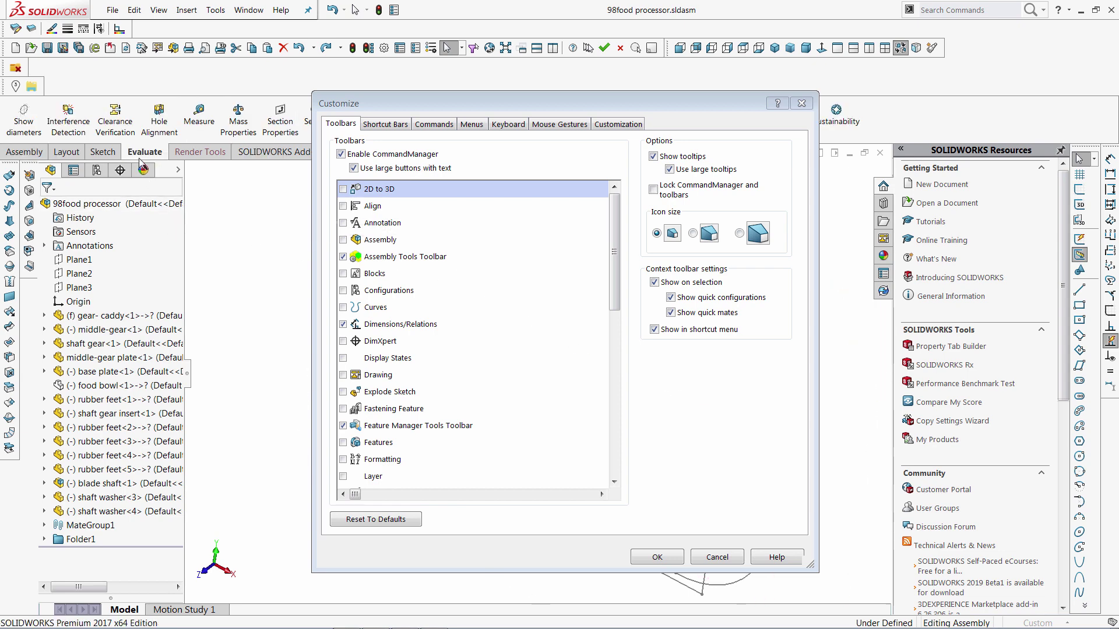
pyautogui.rightClick(27, 120)
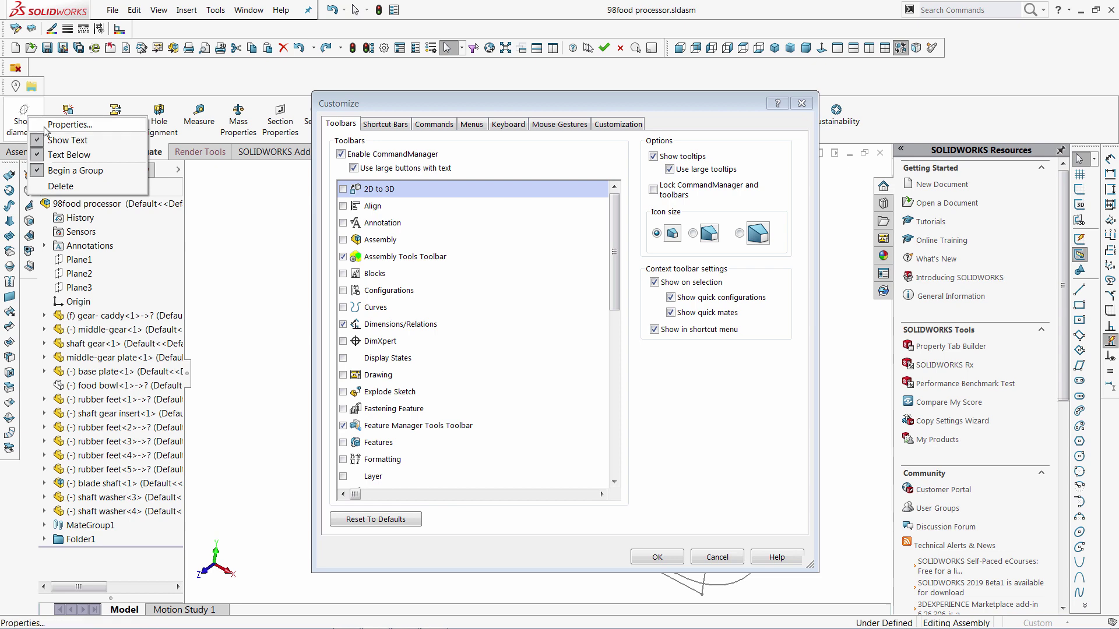
pyautogui.click(51, 128)
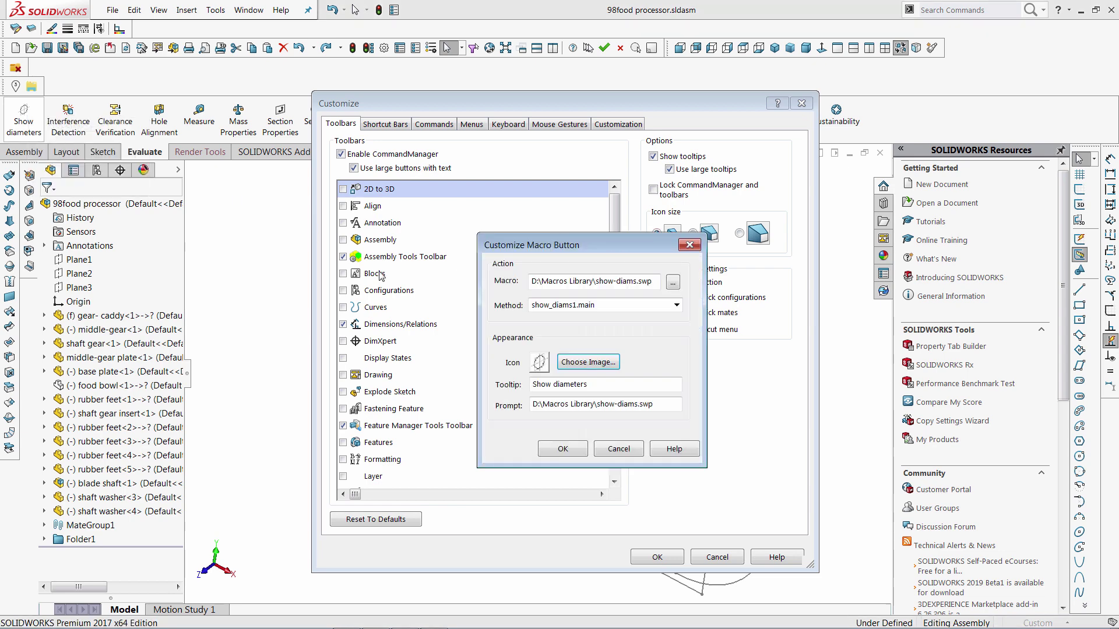
pyautogui.click(627, 448)
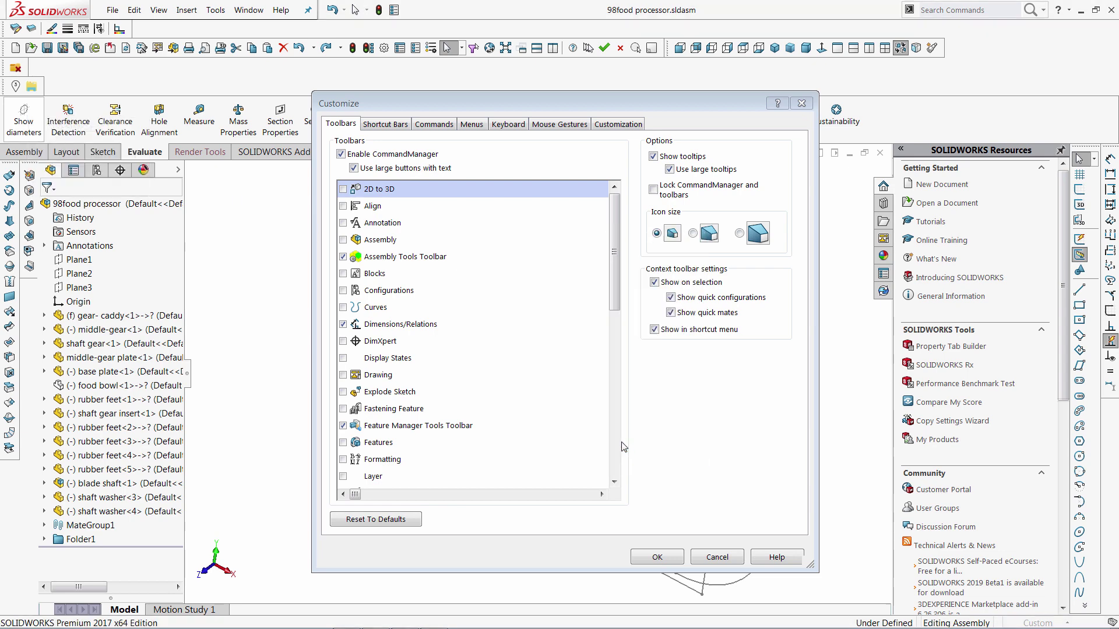
pyautogui.rightClick(38, 135)
pyautogui.click(77, 207)
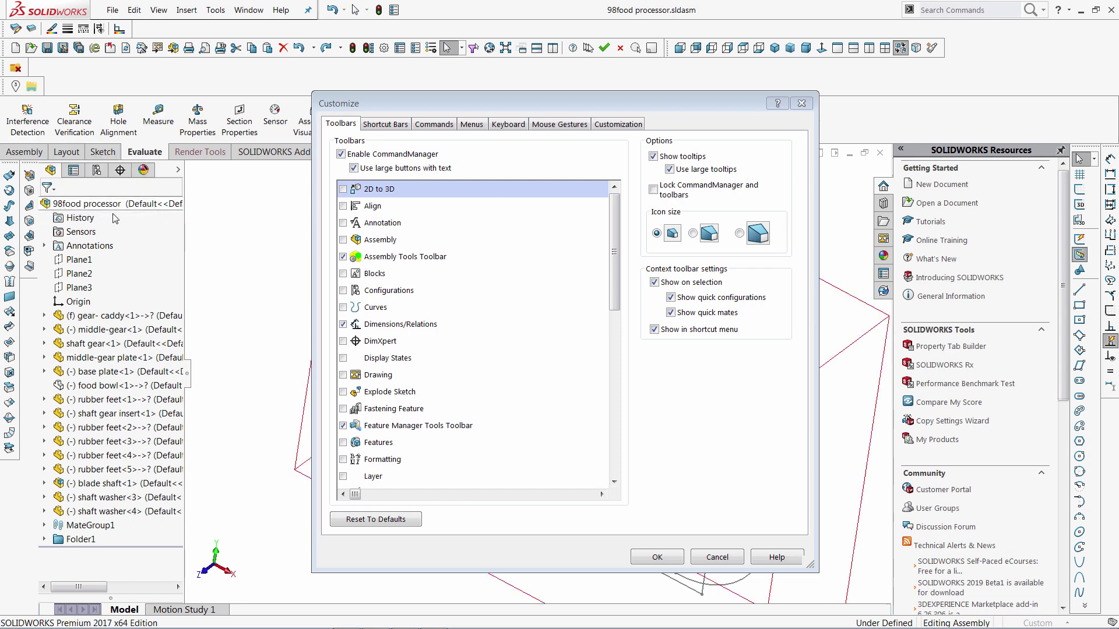
pyautogui.click(657, 557)
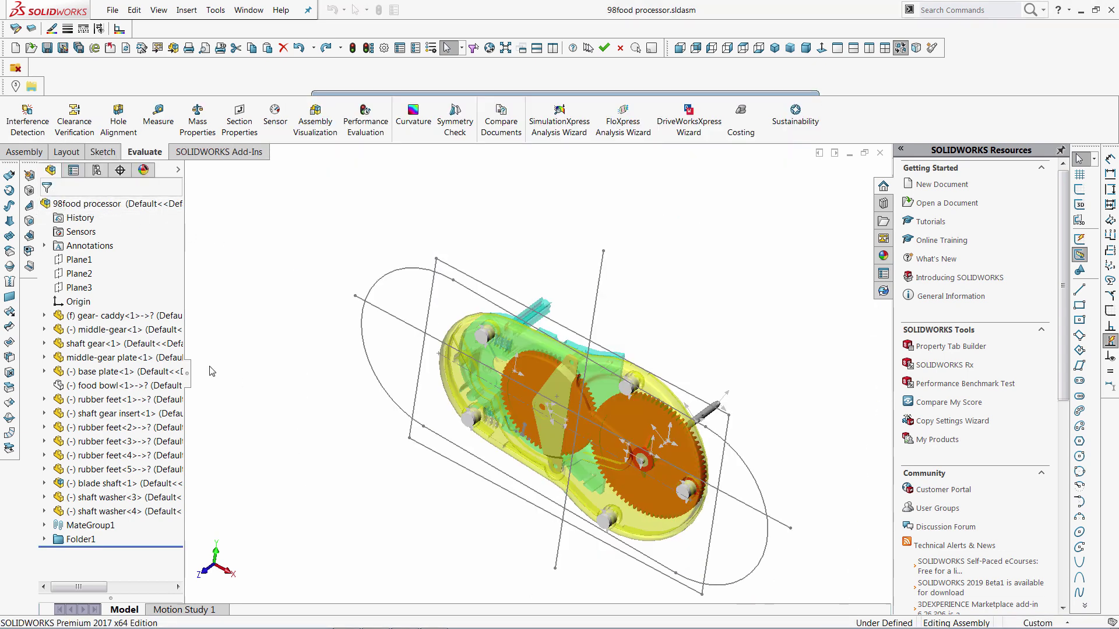